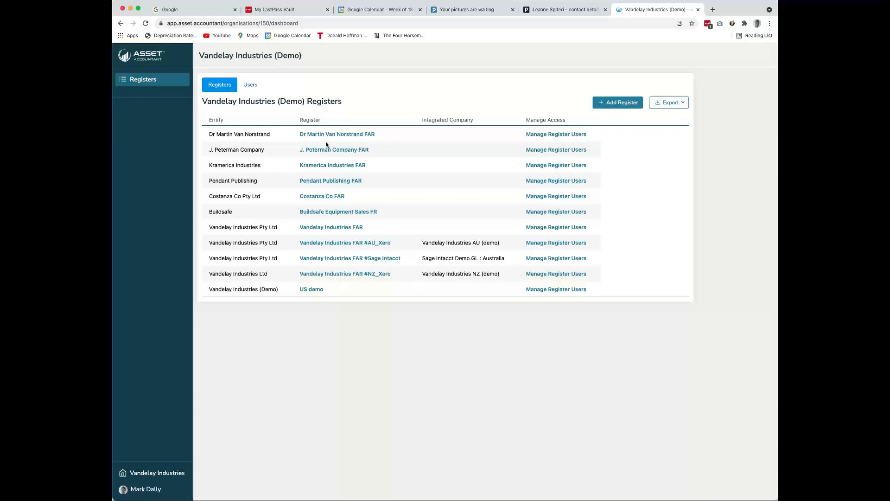
View the organisation's users, return to the registers list and open the Vandelay Industries FAR #Sage Intacct register
left_click(251, 85)
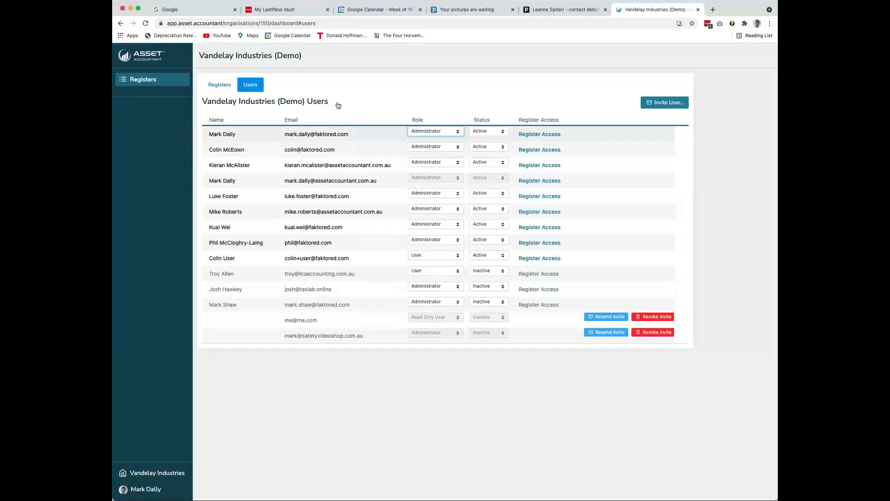
left_click(220, 85)
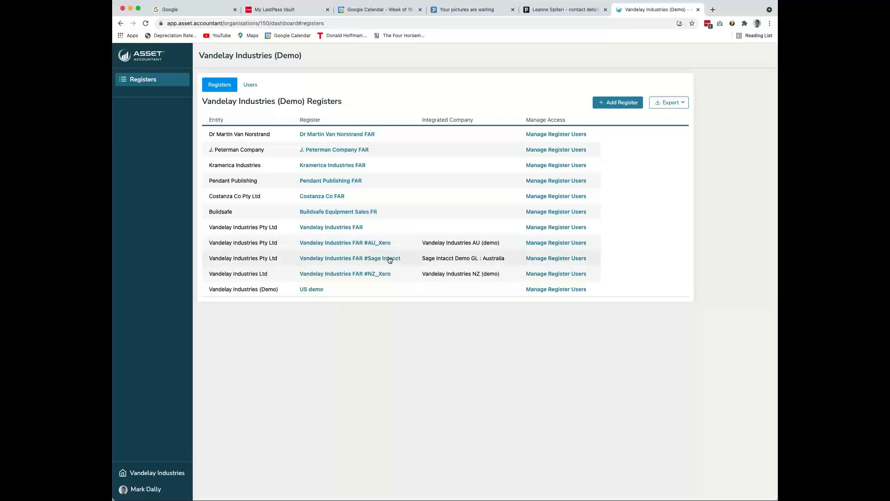
left_click(360, 259)
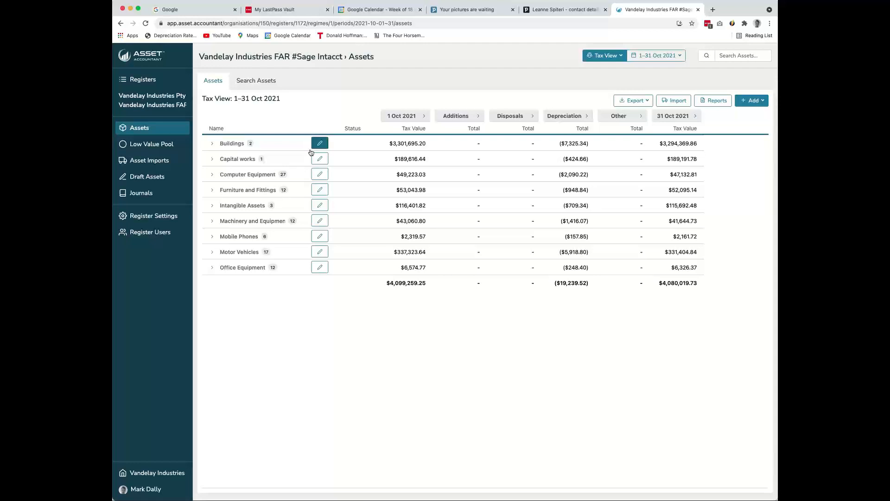
Switch the assets list to Accounts View and back to Tax View to compare the two sets of figures
left_click(624, 57)
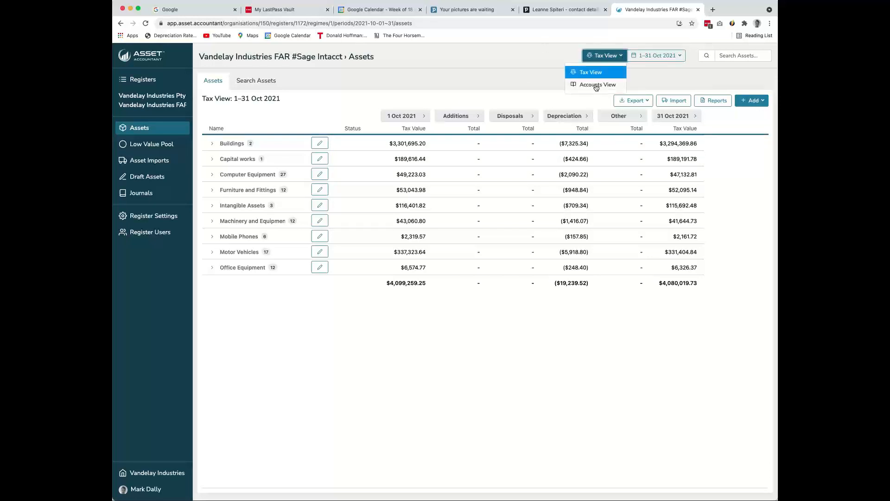
left_click(596, 86)
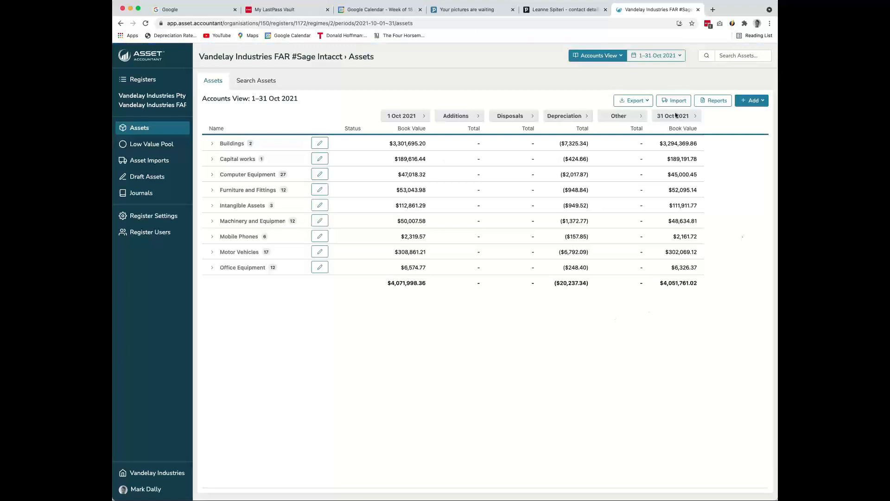
left_click(599, 56)
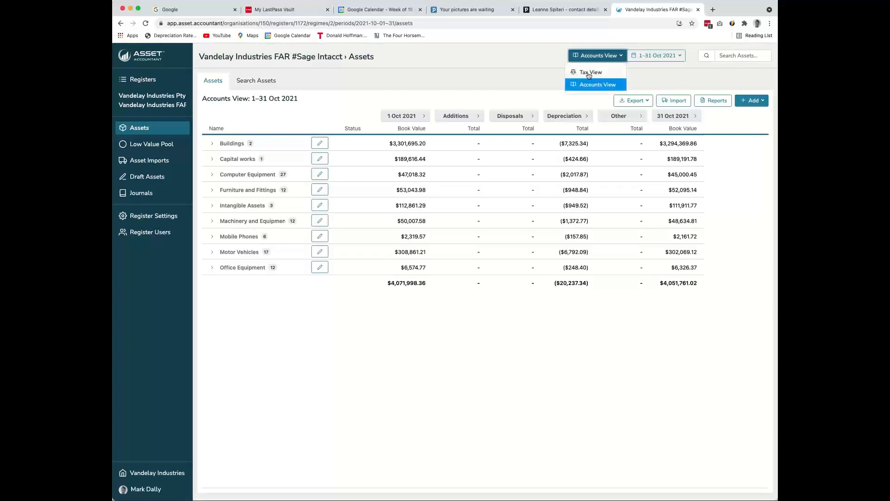
left_click(589, 73)
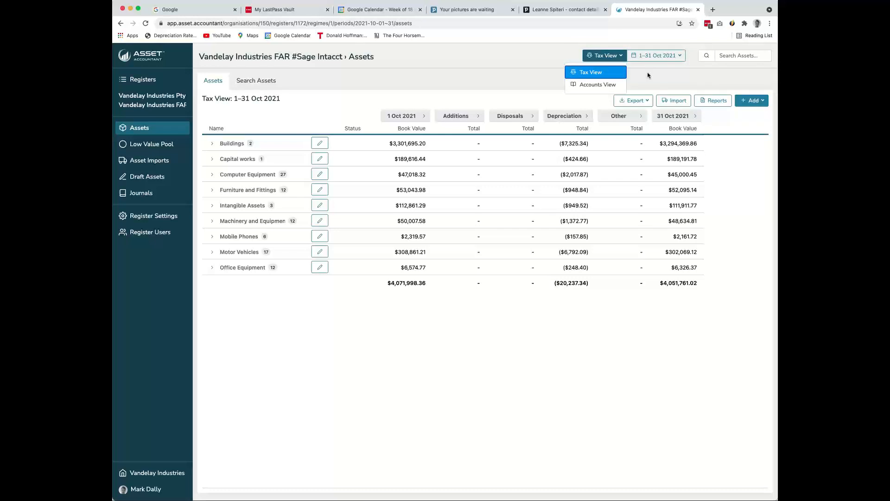
Check the available reporting periods and export options for the assets list without choosing any
left_click(681, 61)
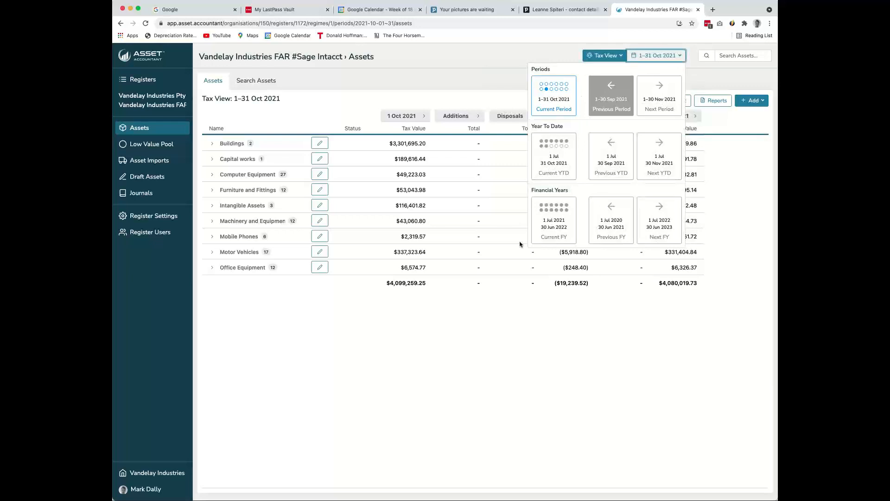
left_click(497, 318)
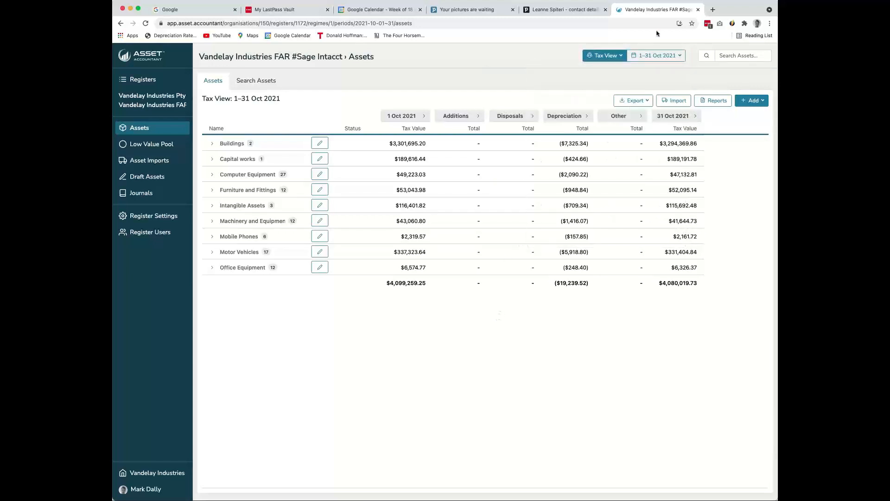
left_click(682, 57)
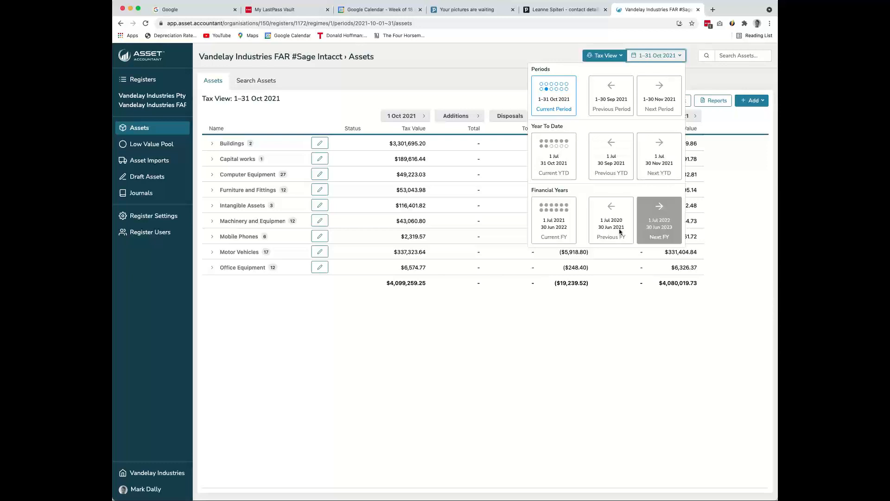
left_click(512, 60)
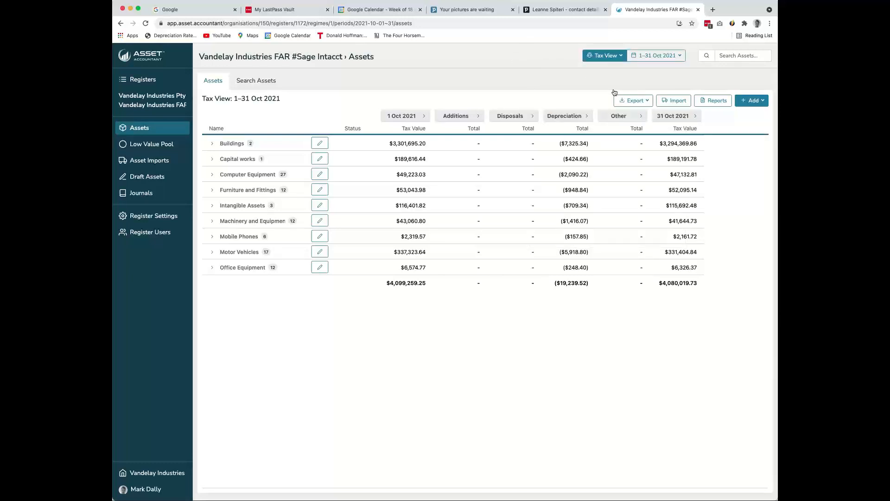
left_click(632, 100)
left_click(619, 129)
Expand the Computer Equipment group and review the assets listed in it
left_click(213, 175)
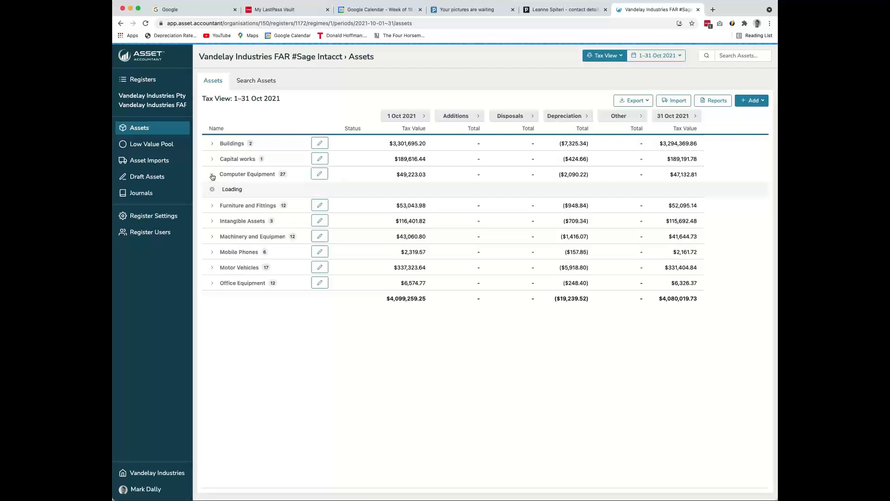
scroll(260, 190, "down", 1)
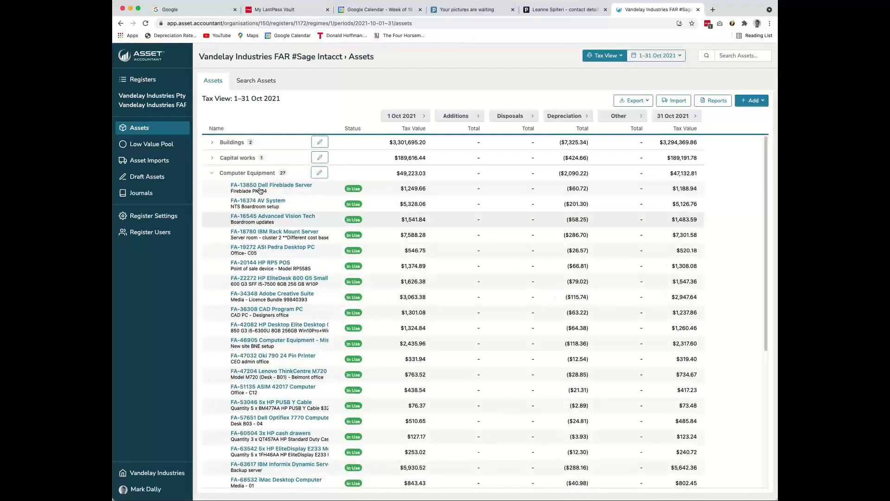
scroll(260, 191, "down", 7)
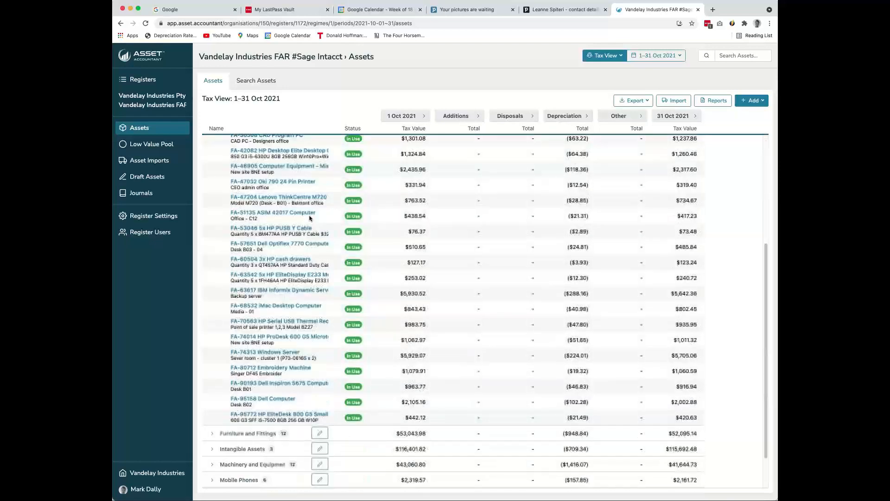
scroll(313, 324, "up", 7)
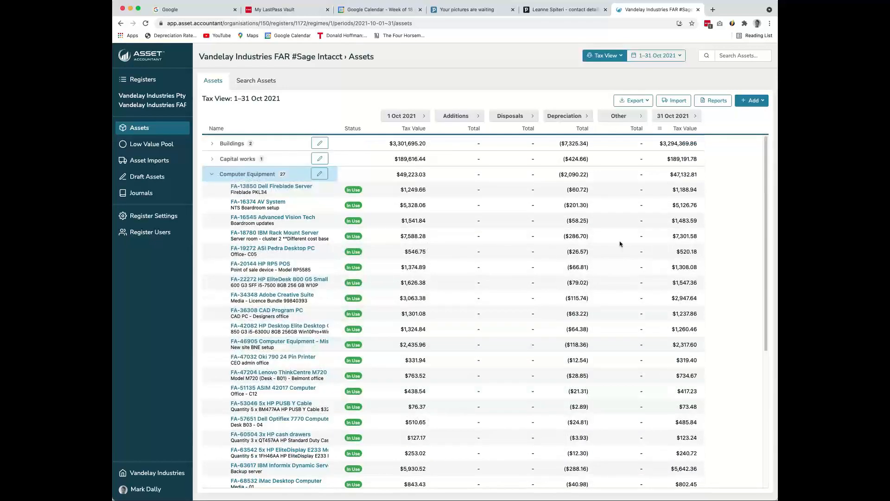
scroll(620, 244, "down", 1)
scroll(620, 245, "down", 5)
scroll(618, 244, "up", 6)
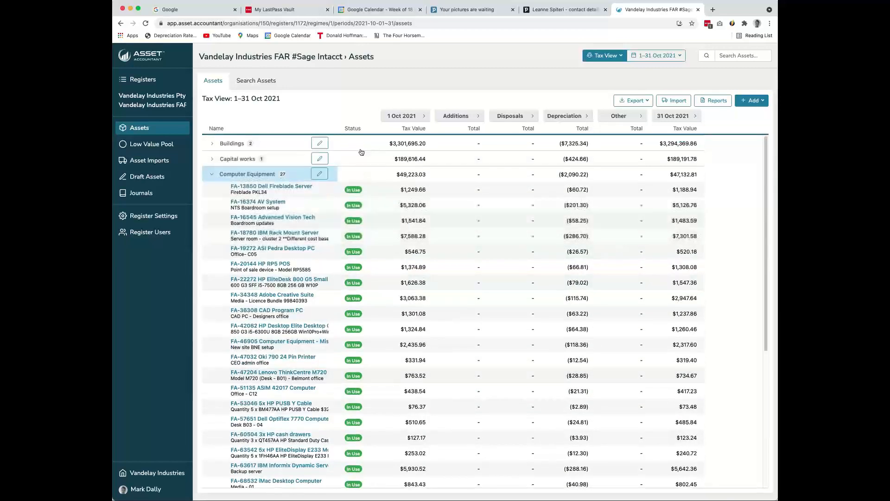
Collapse the Computer Equipment group and search the assets for "avn" and for "server"
left_click(747, 56)
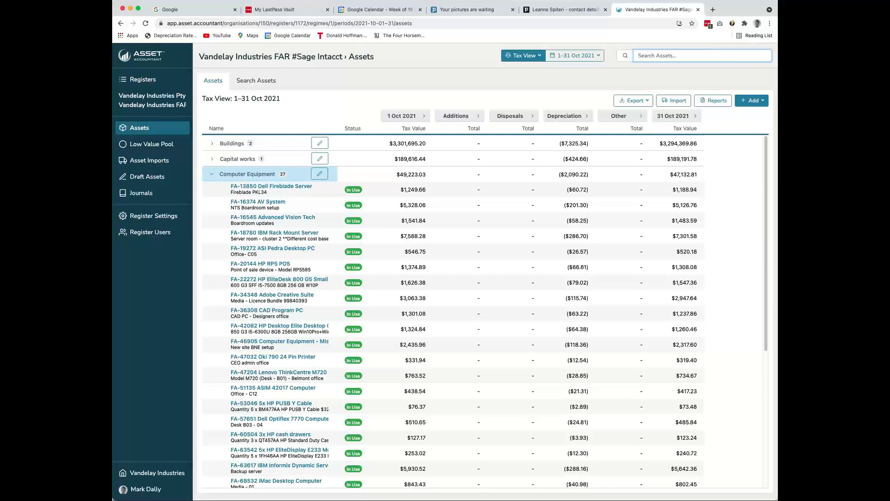
left_click(213, 173)
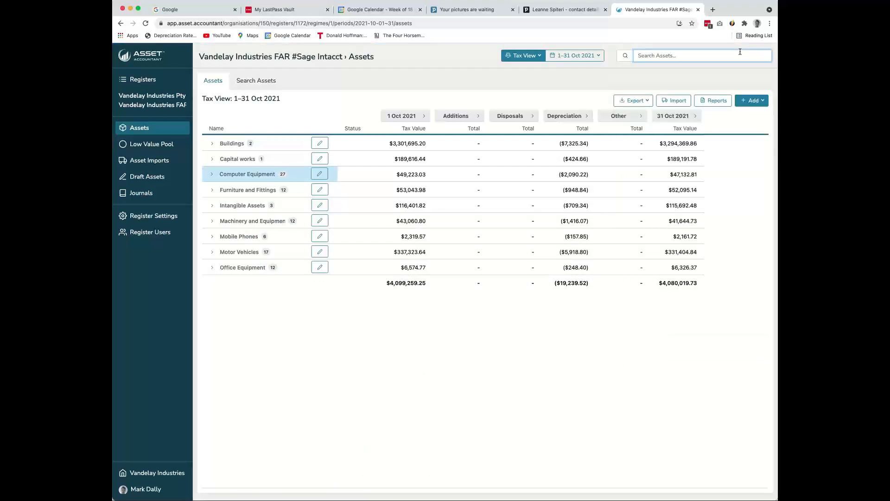
type("avn")
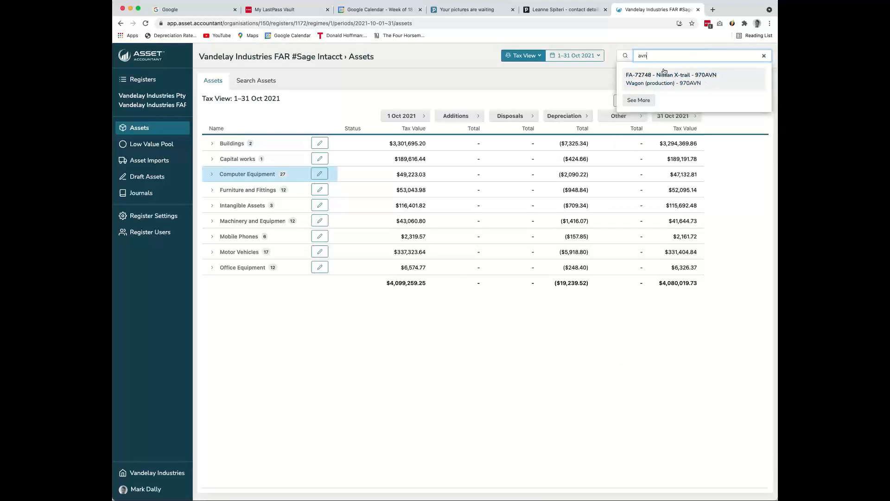
left_click_drag(658, 56, 610, 55)
type("server")
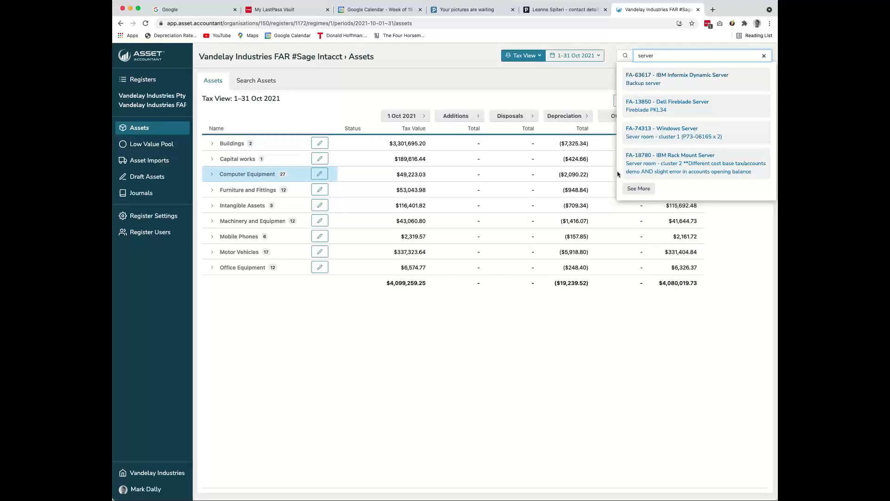
left_click(356, 321)
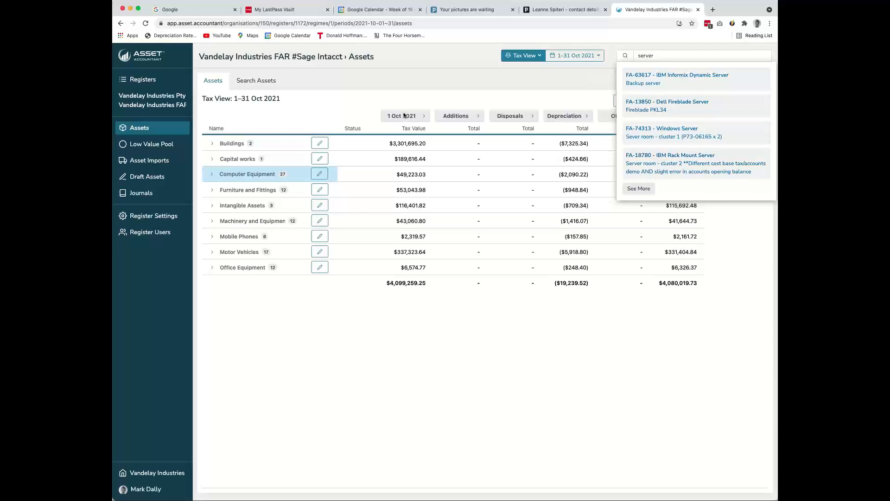
View the Low Value Pool reconciliation, return to the registers list and reopen the Vandelay Industries FAR #Sage Intacct register
left_click(154, 148)
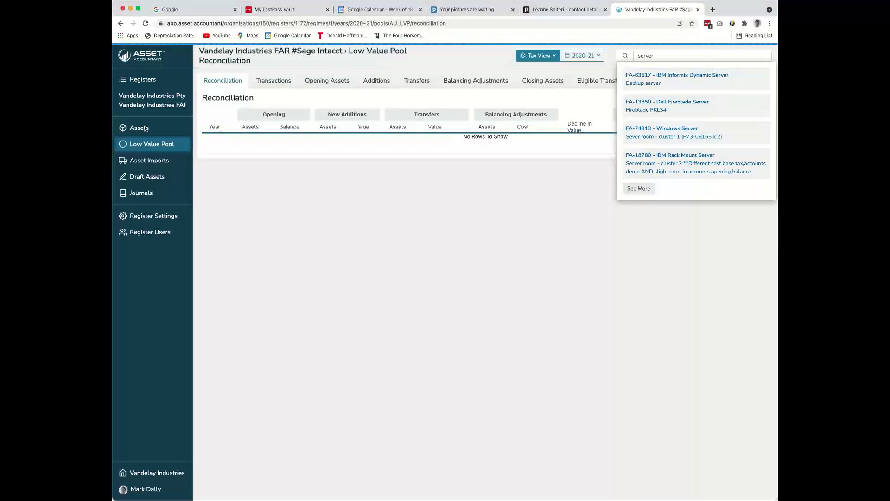
left_click(147, 79)
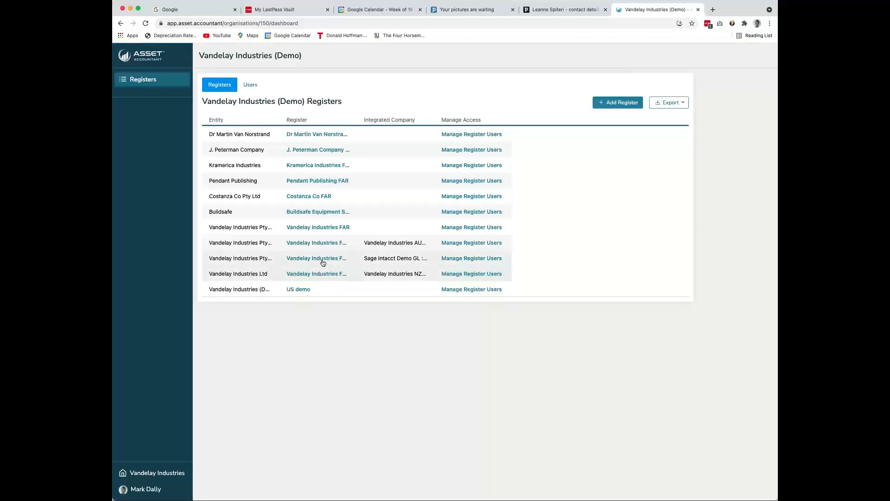
left_click(336, 258)
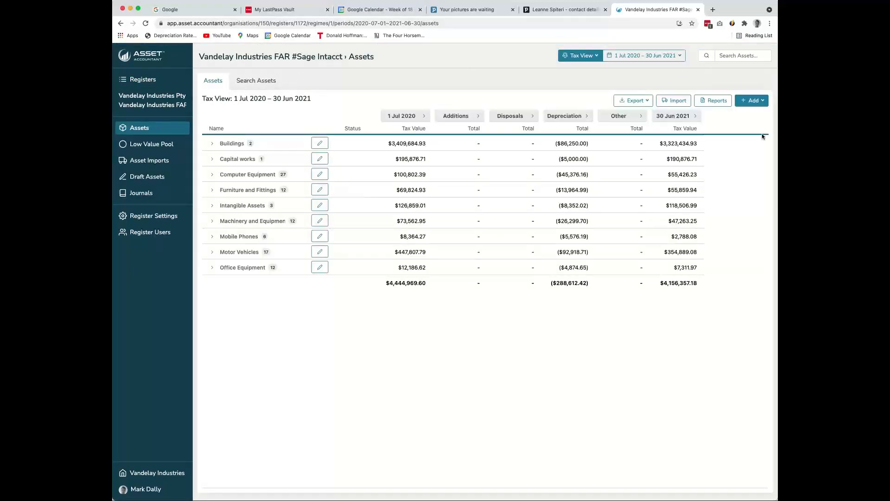
Check the options for adding assets, review the register's pending draft assets and refresh the draft list
left_click(763, 101)
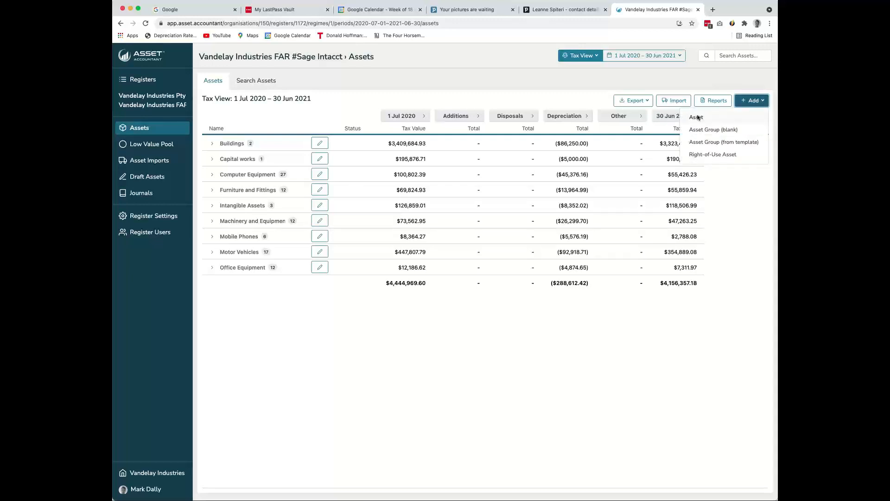
left_click(444, 94)
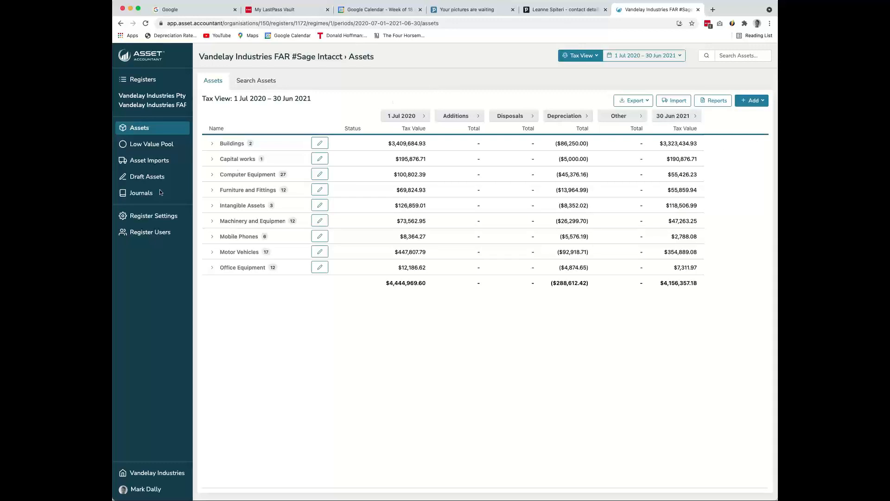
left_click(137, 176)
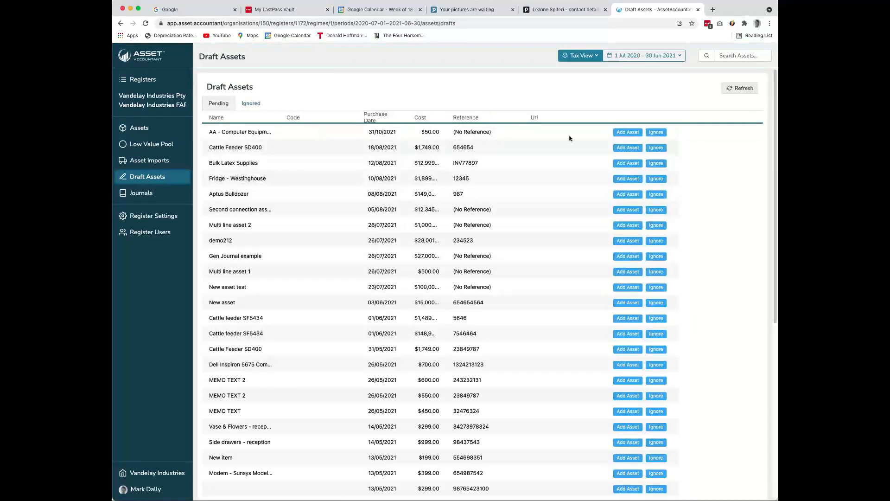
scroll(292, 163, "down", 2)
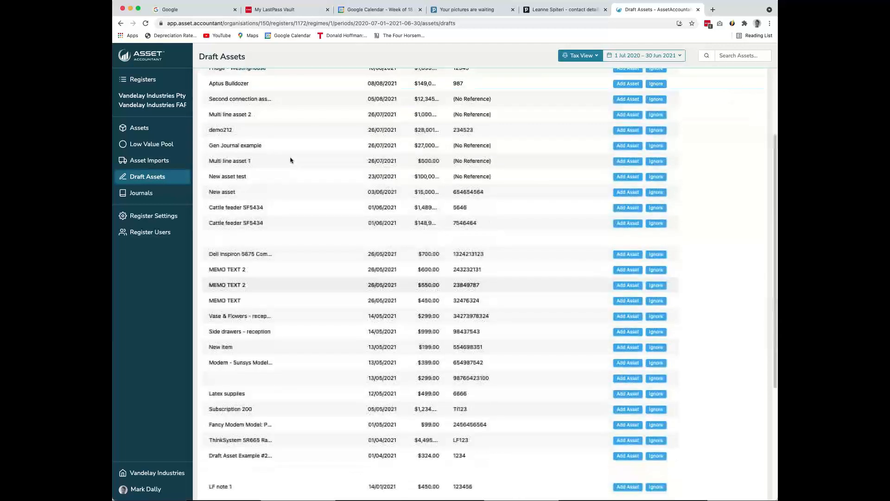
scroll(293, 162, "up", 2)
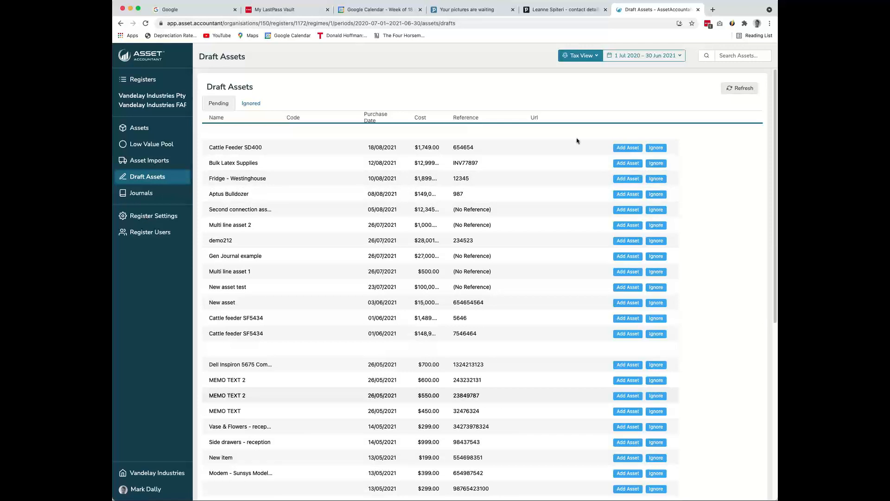
left_click(746, 88)
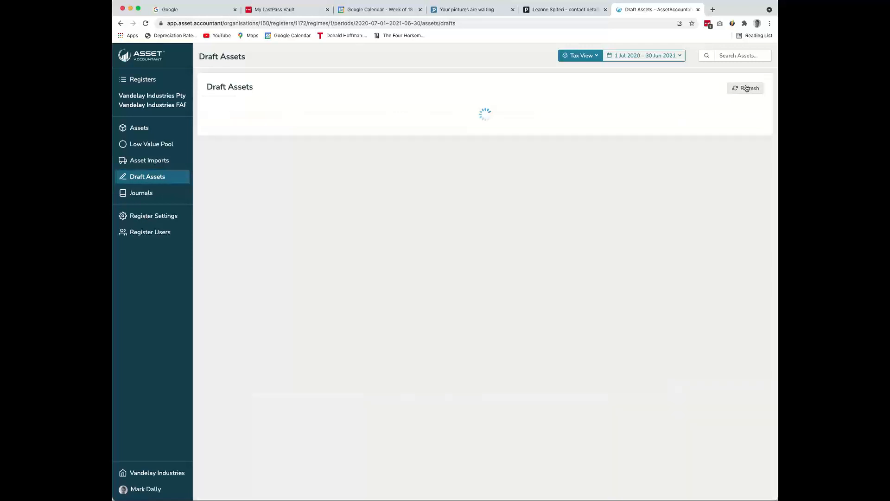
Return to the assets list, search for "widget" and open the FA-45559 Widgets asset
left_click(138, 130)
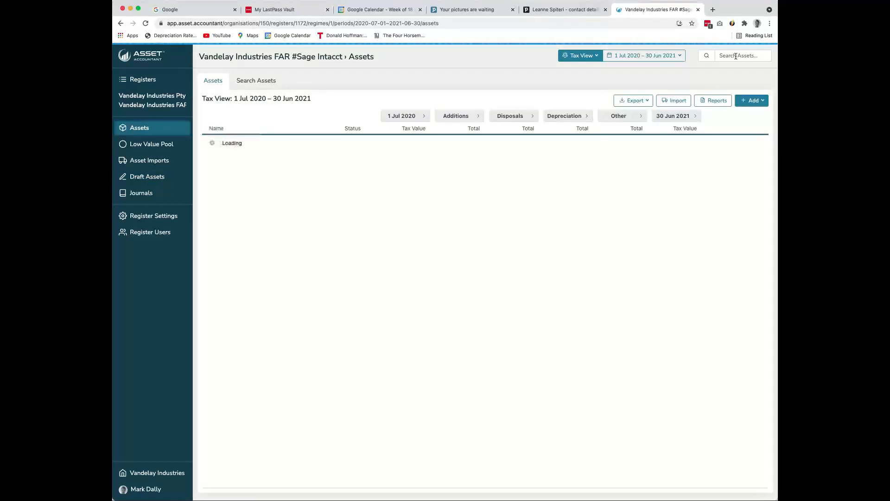
left_click(736, 56)
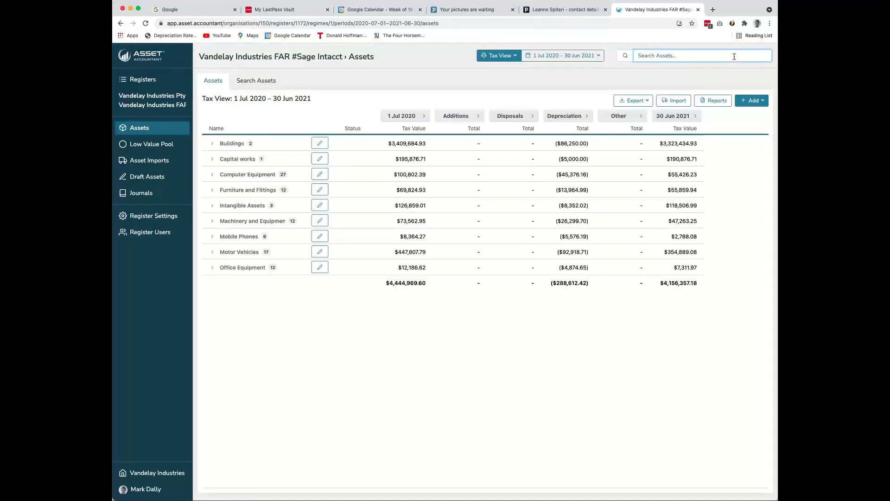
type("widget")
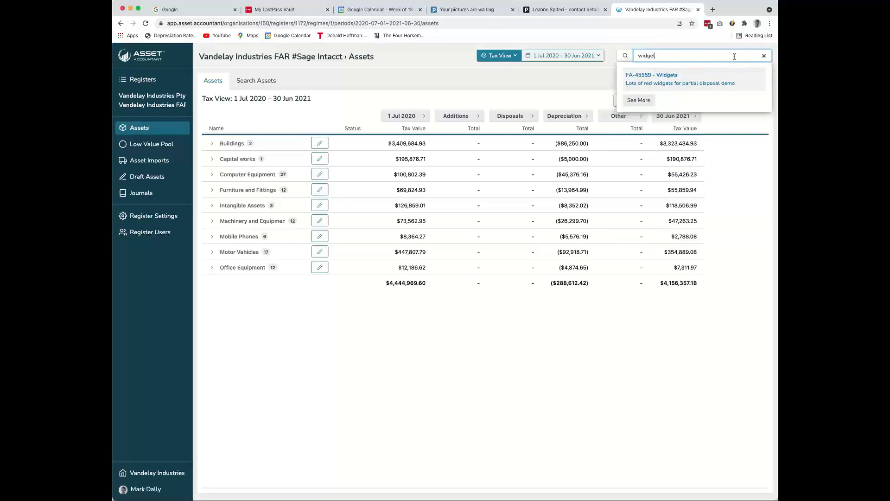
left_click(650, 73)
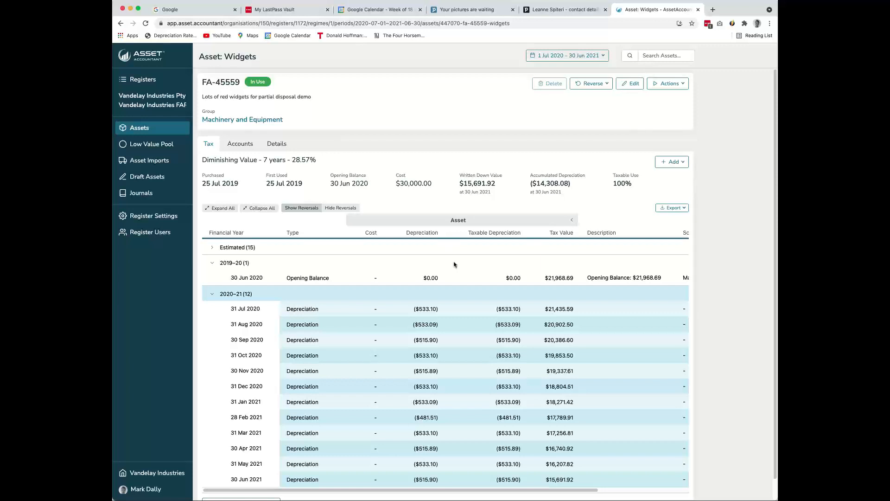
Switch the Widgets asset to the current period, 1–31 Oct 2021, and collapse its Estimated transactions
scroll(454, 265, "down", 1)
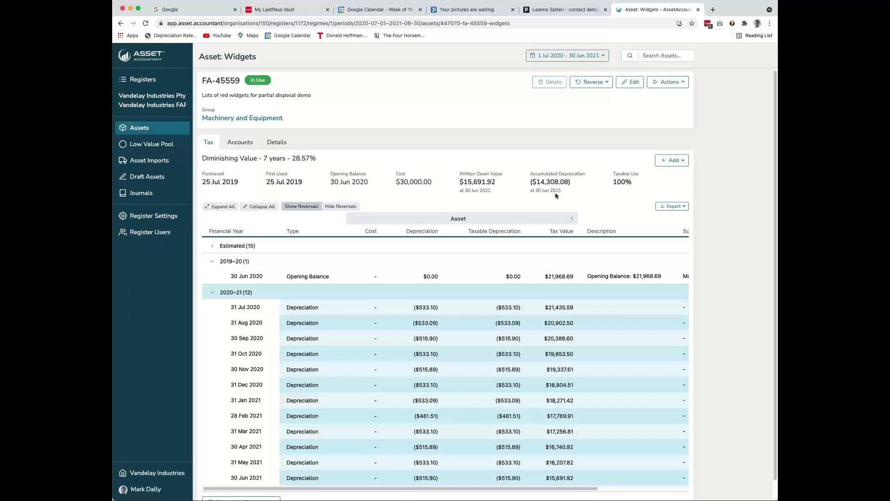
left_click(603, 61)
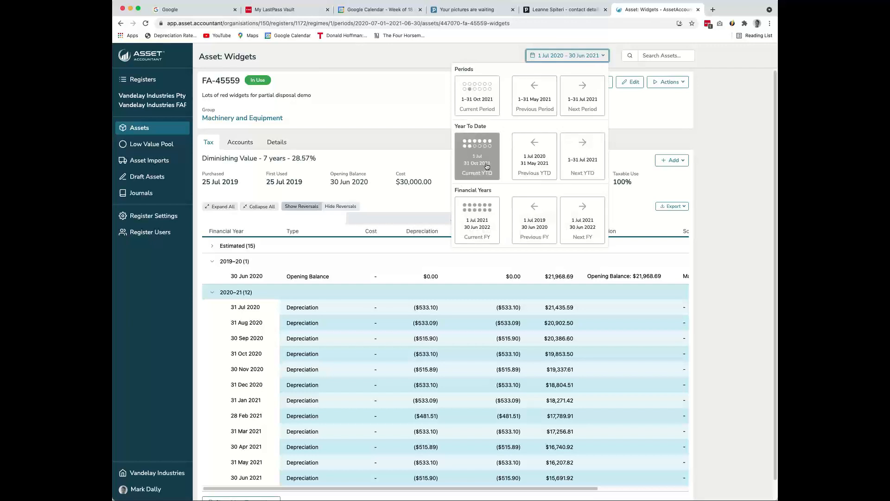
left_click(477, 95)
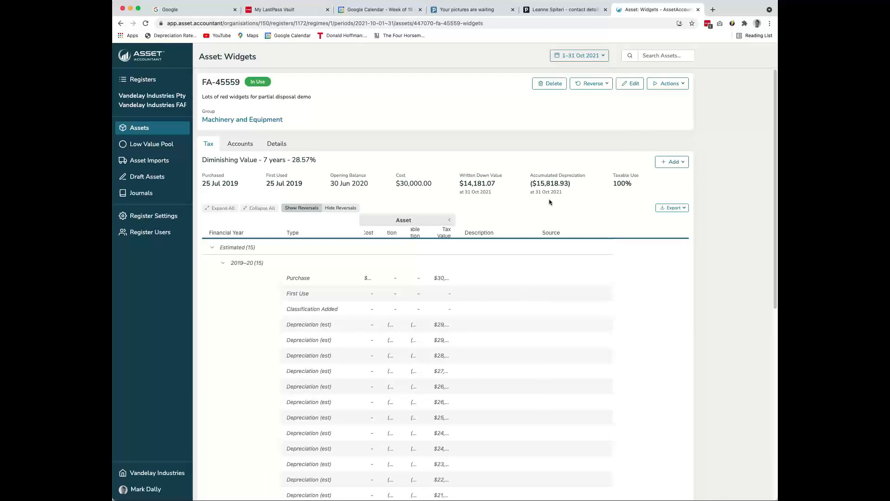
left_click(236, 247)
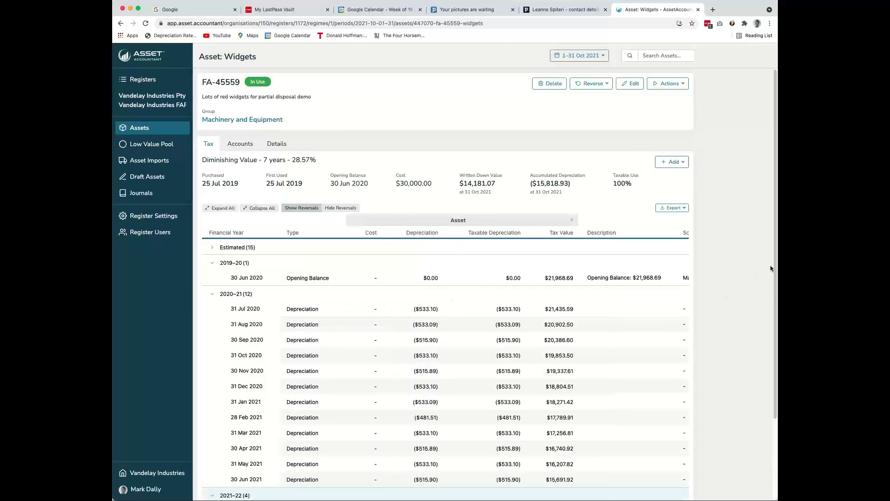
Review the Widgets asset's monthly depreciation transactions through October 2021 and check which tax entries can be added
left_click_drag(777, 264, 820, 263)
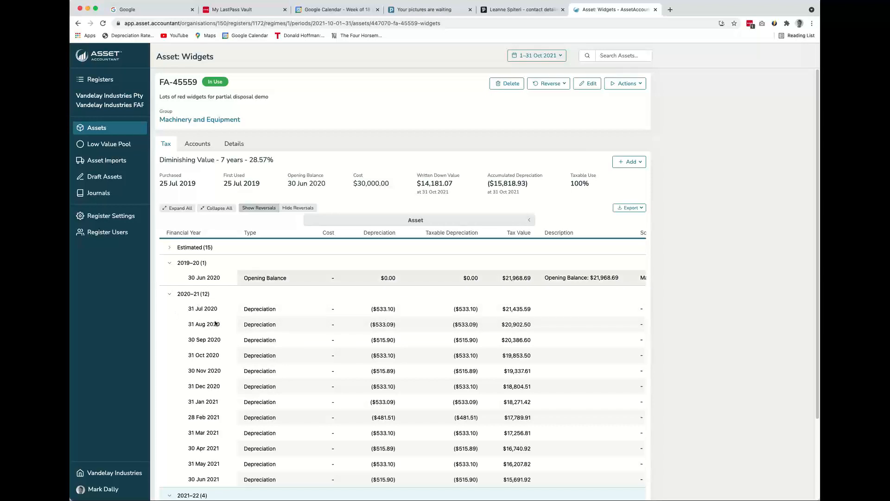
scroll(322, 334, "down", 1)
scroll(321, 334, "down", 3)
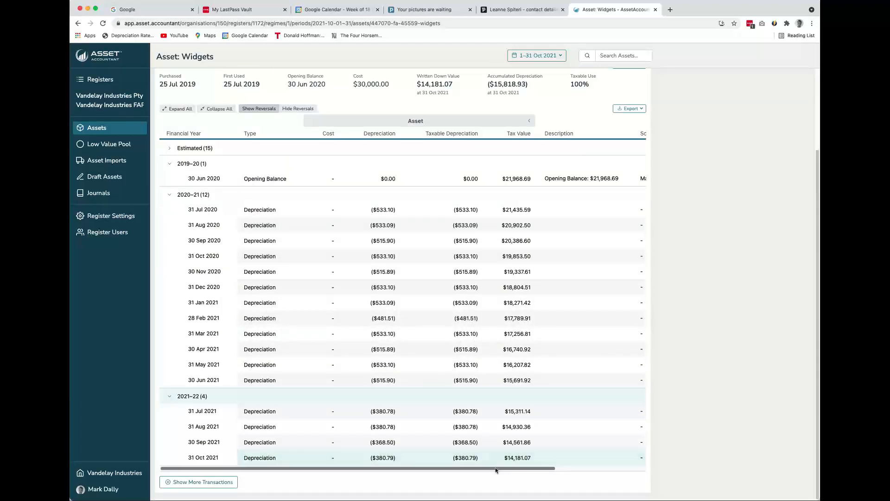
scroll(492, 371, "up", 4)
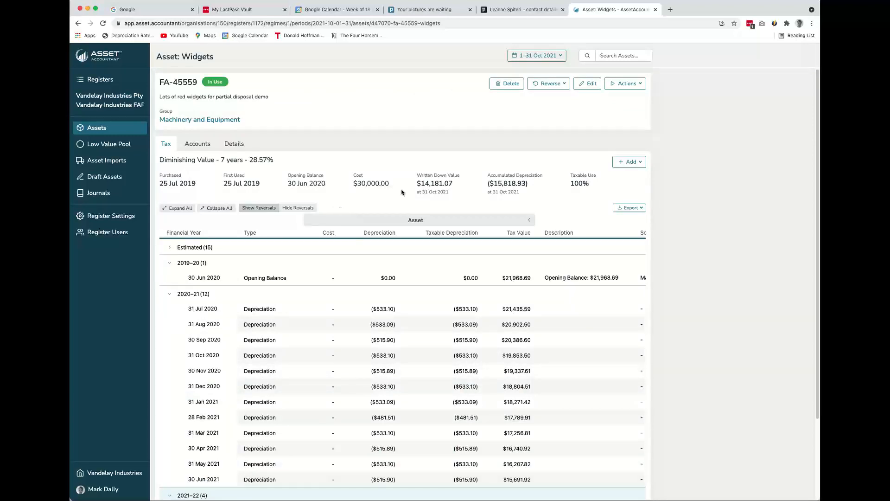
left_click(643, 165)
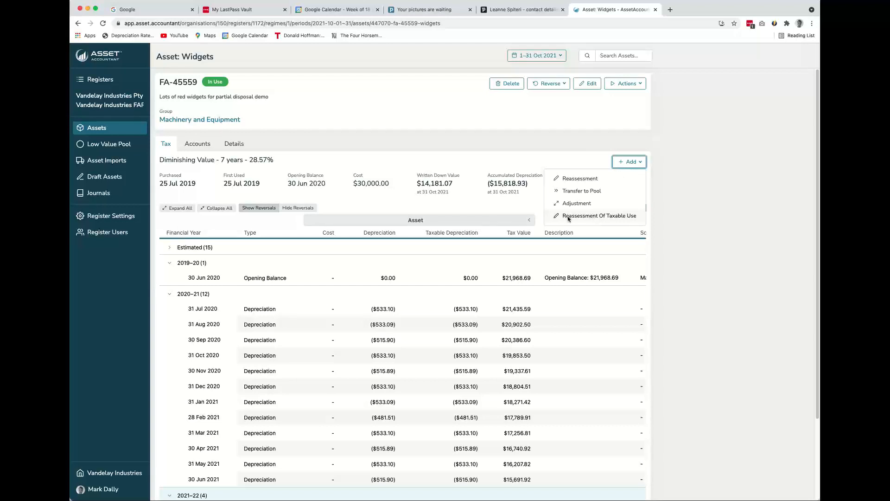
View the asset's classification details and check the Location transfer form, closing it without saving
left_click(240, 144)
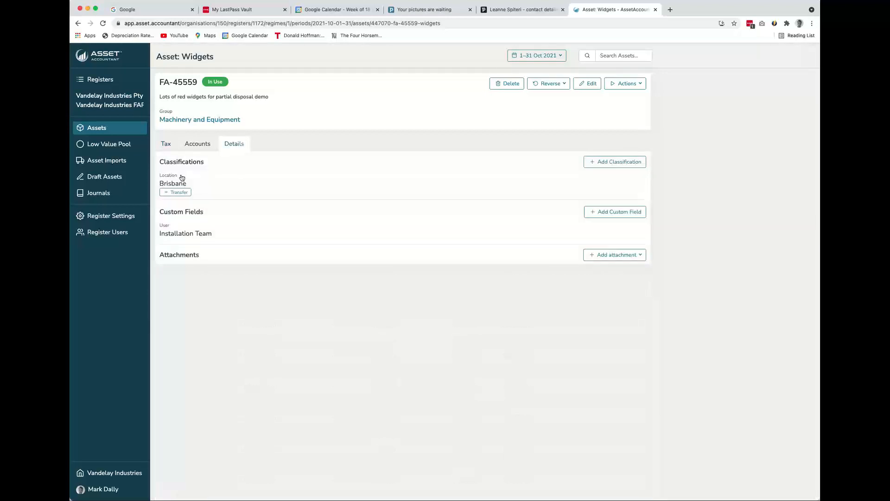
left_click(178, 192)
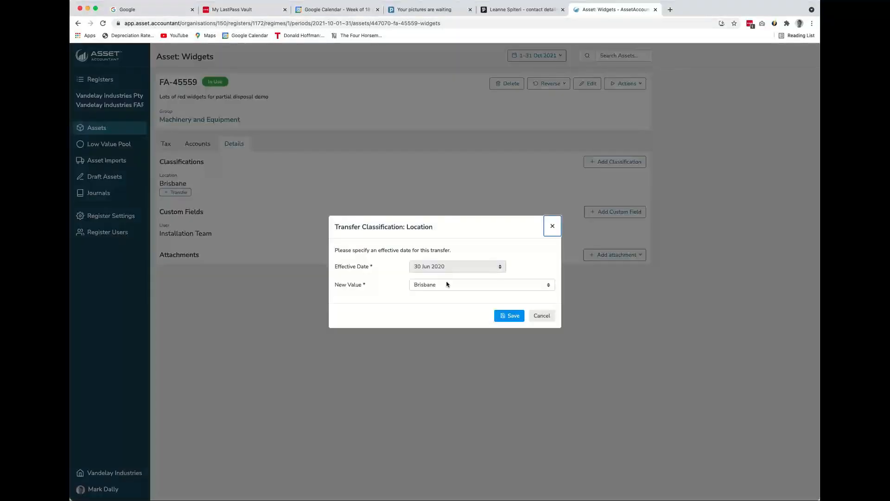
left_click(436, 283)
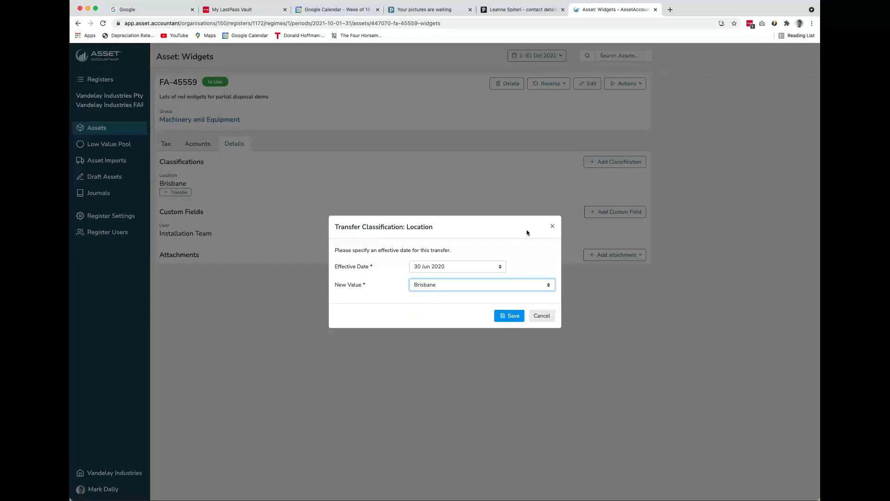
left_click(552, 226)
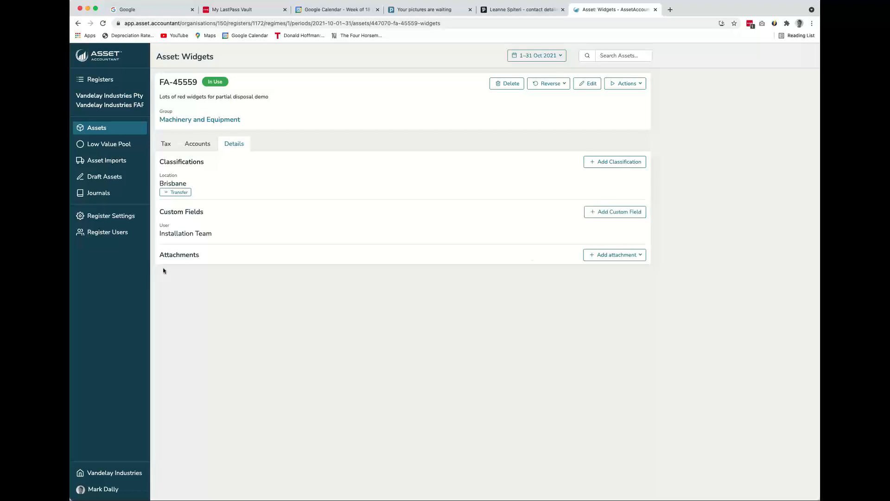
Check the options for attaching files or links to the asset and return to its tax depreciation
left_click(613, 255)
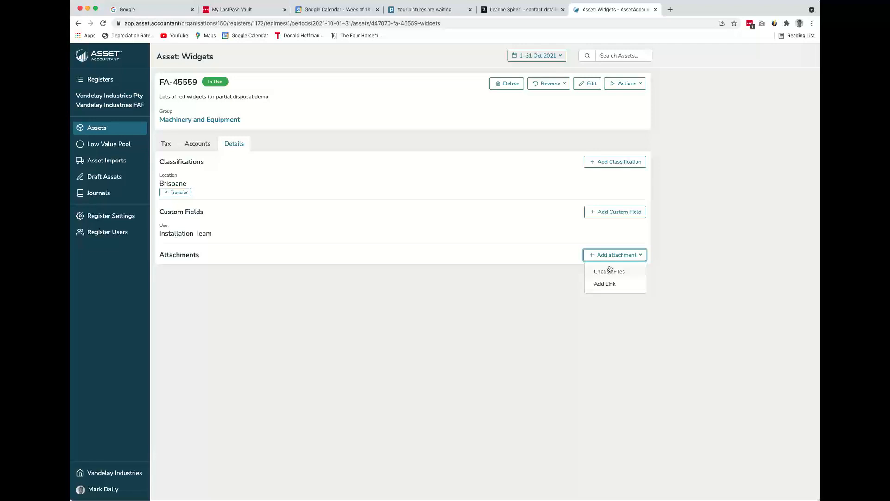
left_click(287, 218)
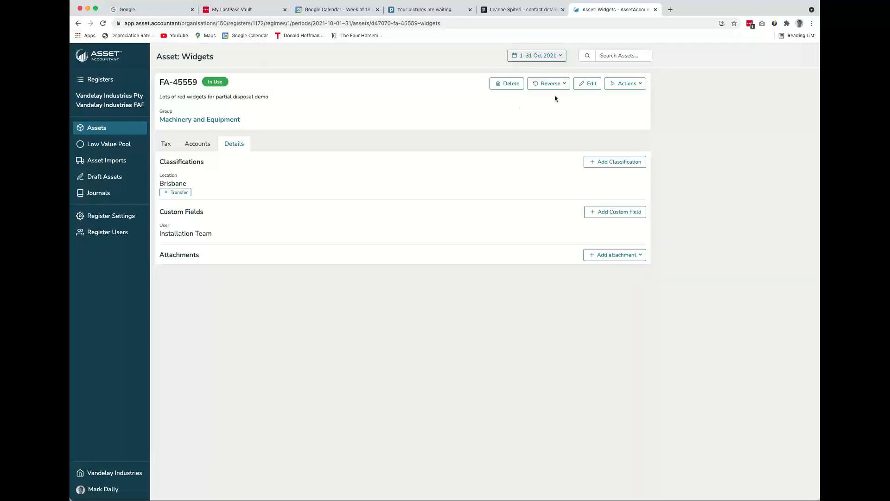
left_click(165, 143)
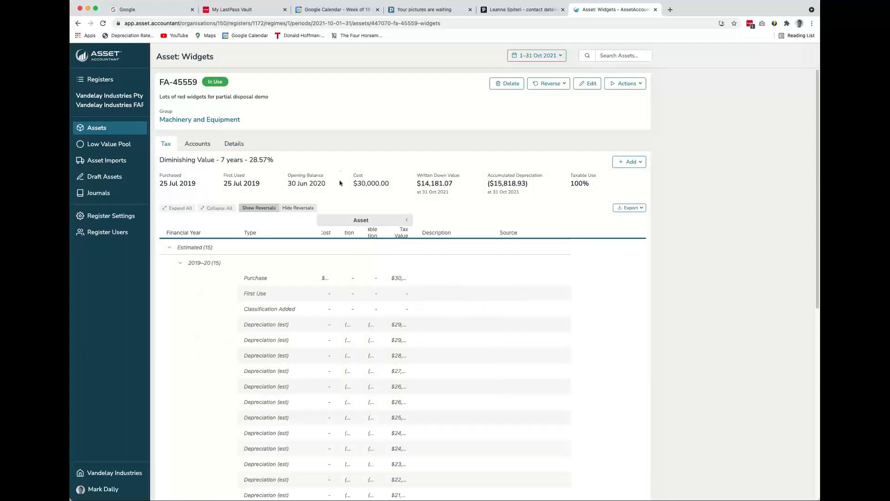
Check the asset's available actions for components, quantity, sales and write-offs, including partial disposals of the described widgets
left_click(640, 86)
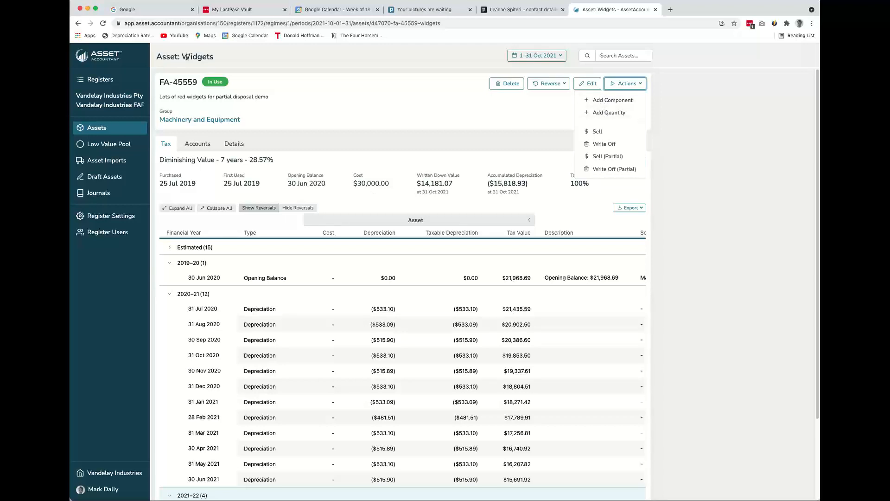
triple_click(249, 98)
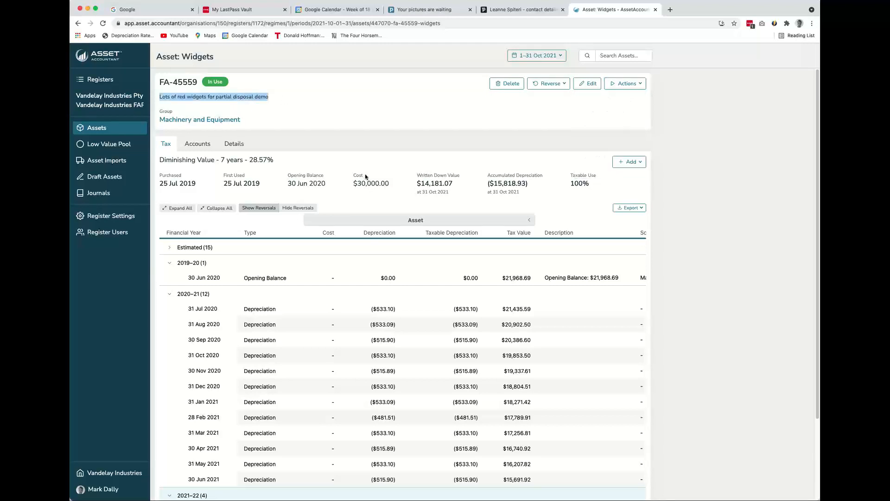
left_click(638, 84)
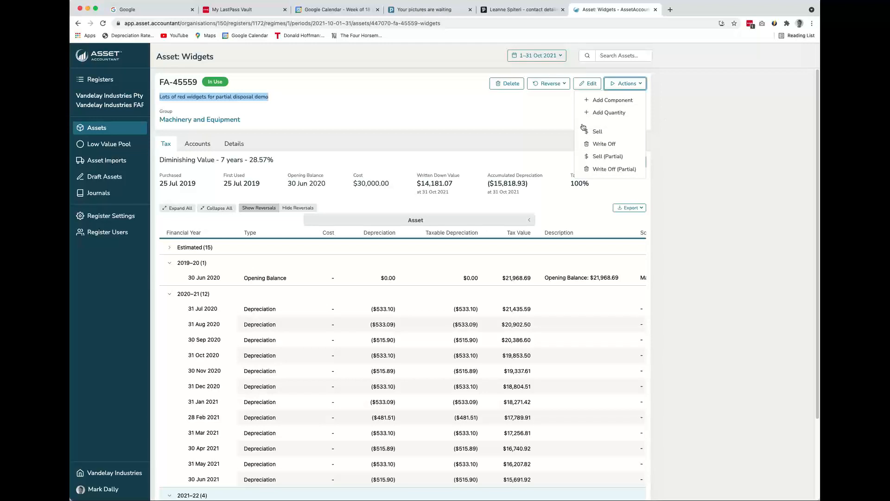
left_click(505, 116)
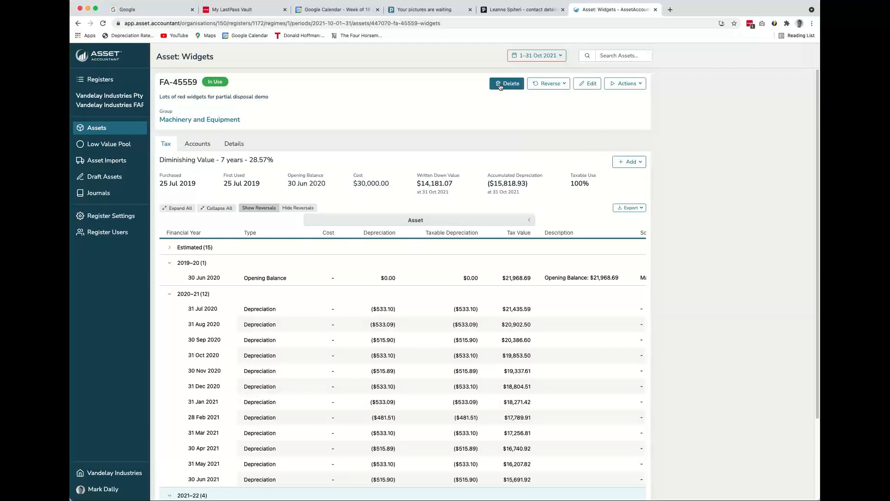
Check which of the asset's transactions can be reversed and which export formats are offered for its depreciation table
left_click(549, 84)
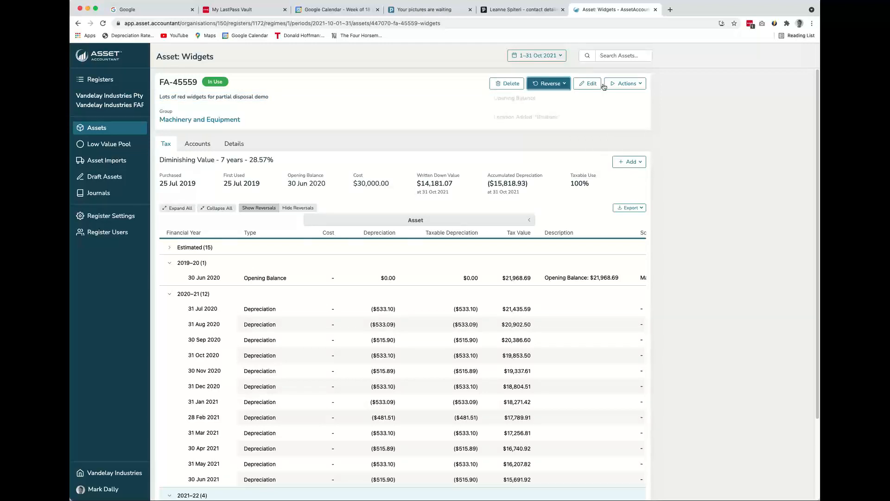
left_click(385, 121)
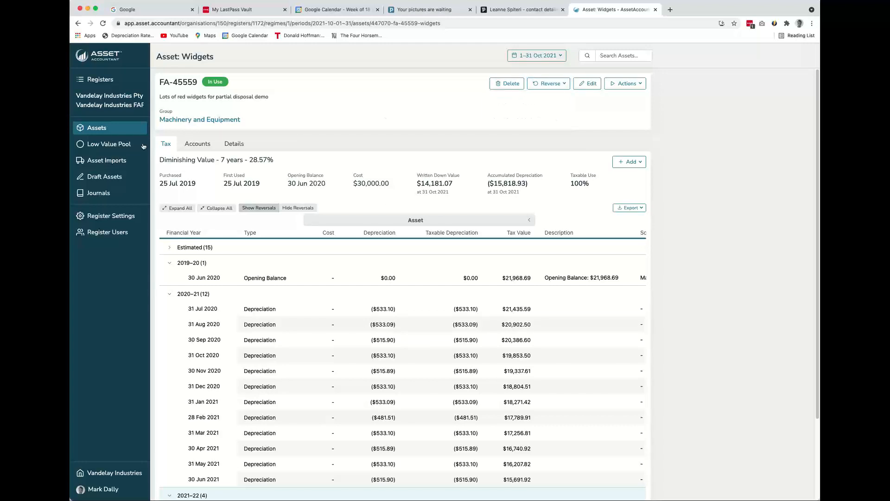
left_click(639, 208)
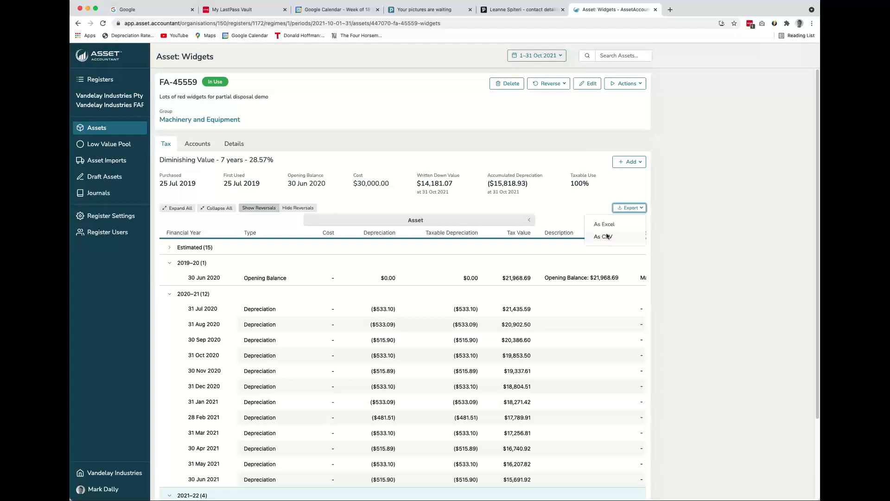
Return to the register's assets list and review the report generation settings, cancelling without generating a report
left_click(86, 127)
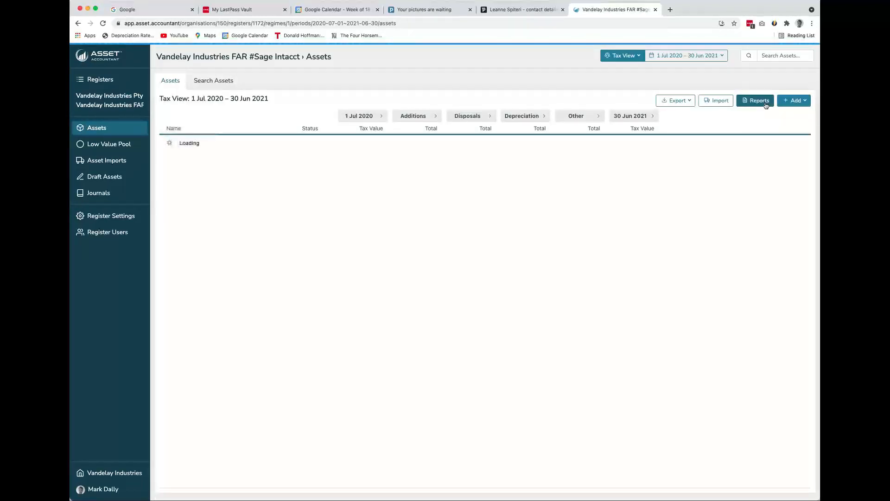
left_click(766, 105)
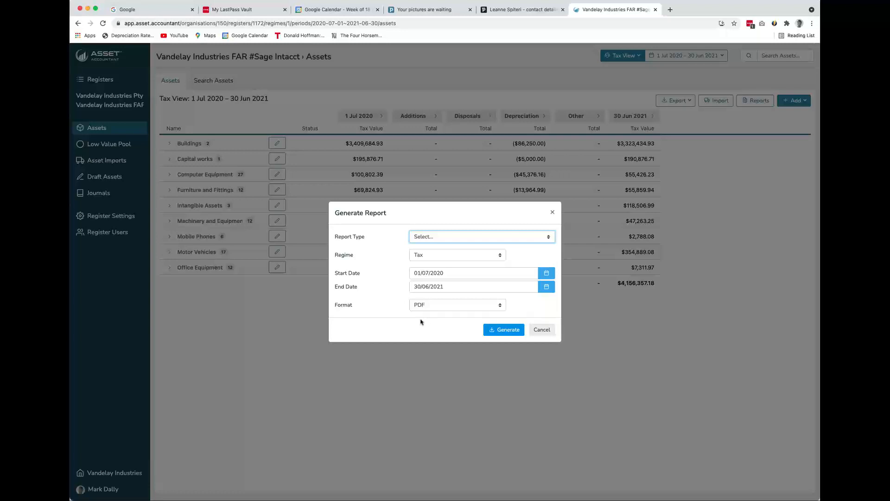
left_click(543, 330)
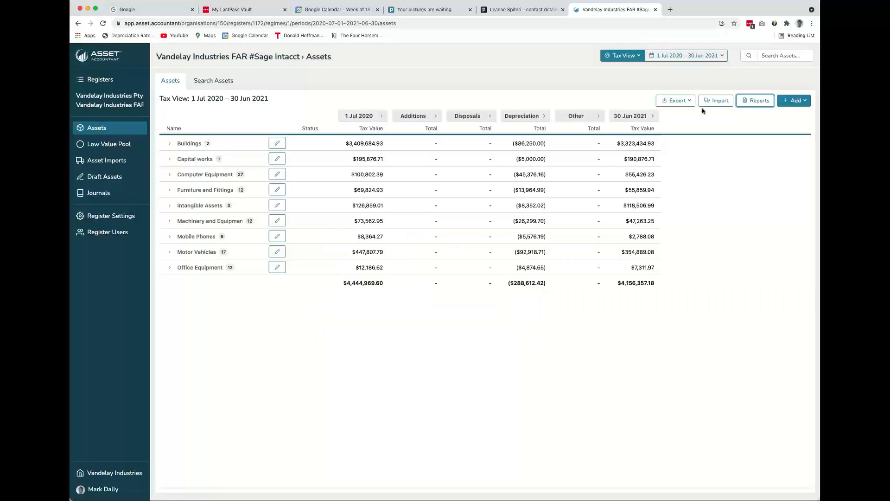
Start a new asset in the register and name it "Test Asset"
left_click(802, 101)
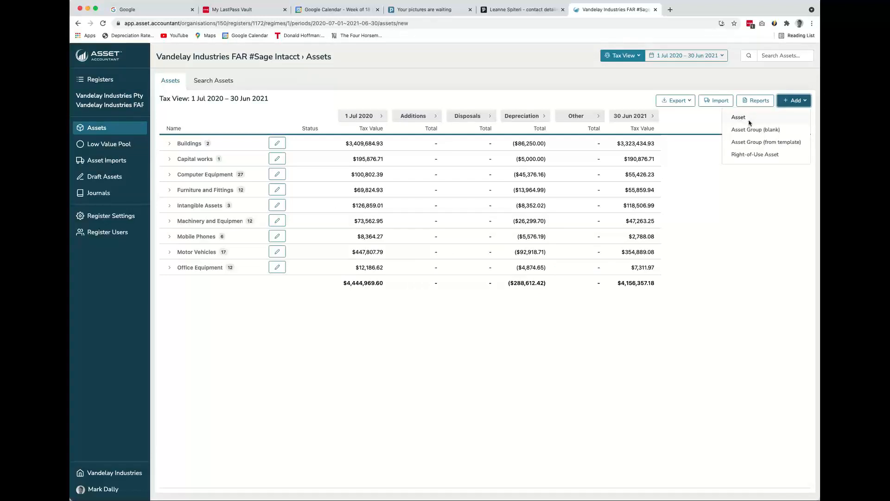
left_click(750, 121)
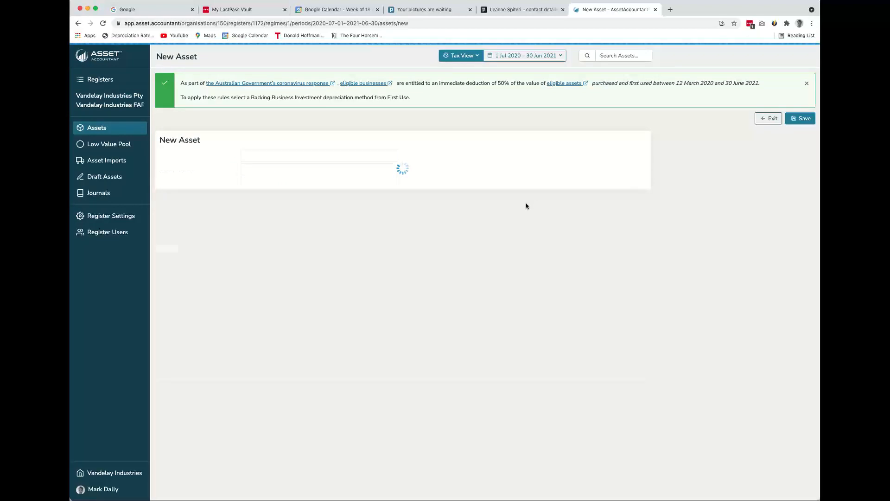
left_click(306, 162)
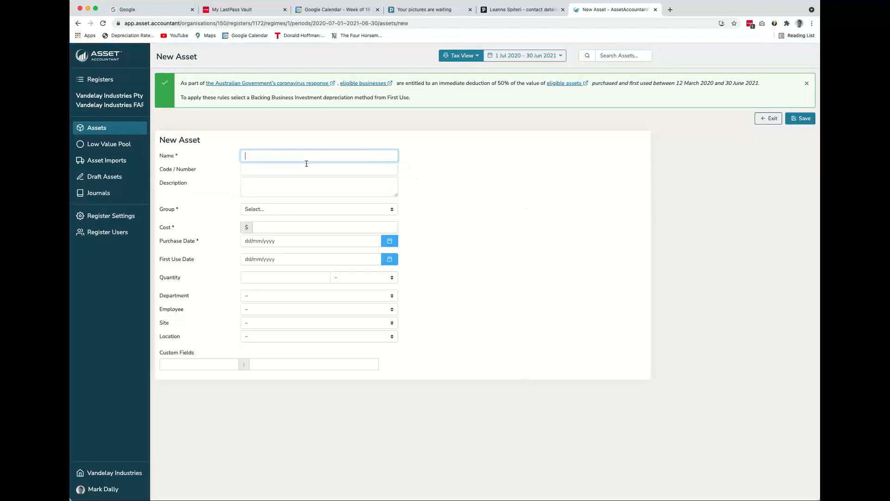
type("Test Asset")
Assign the new asset to the Machinery and Equipment group with a cost of $100000 and a purchase date of 01/10/2021
key("Tab")
key("Tab")
key("Tab")
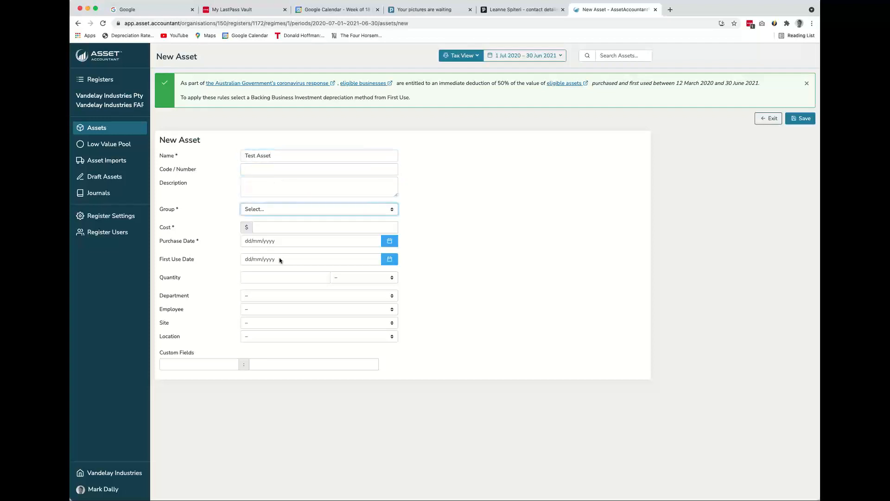
left_click(307, 226)
left_click(282, 232)
type("100000")
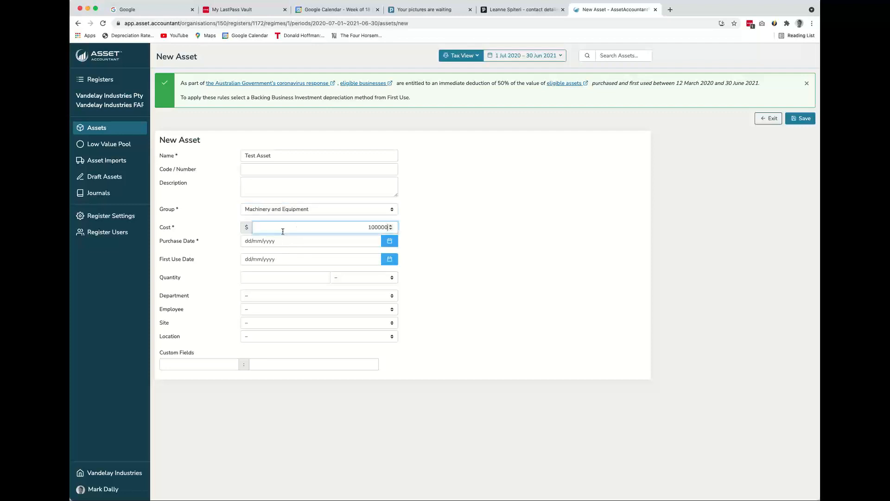
left_click(387, 244)
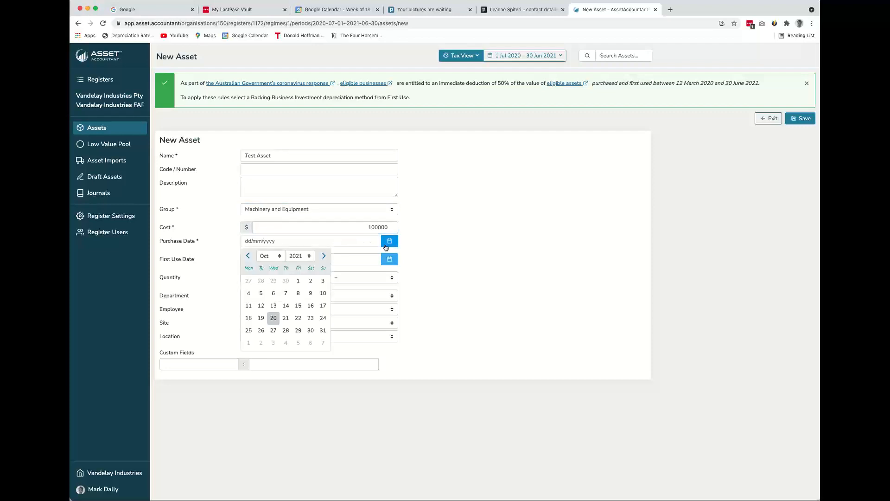
left_click(298, 280)
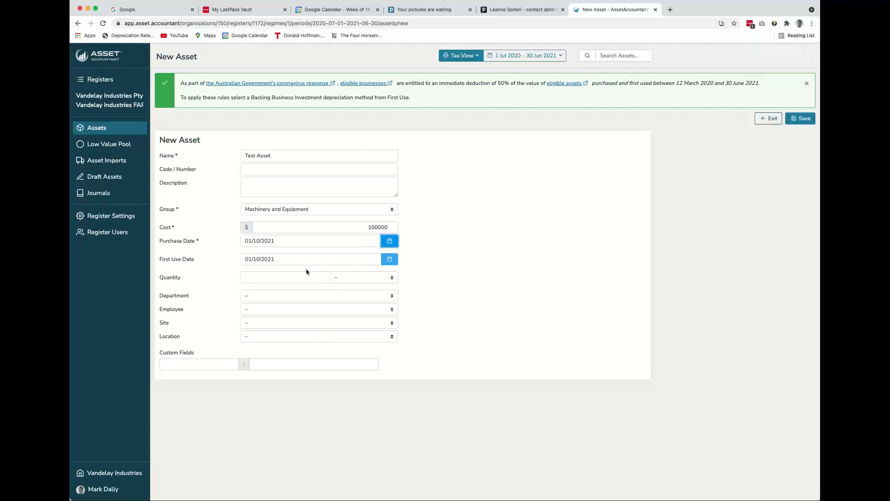
Leave the quantity blank, set the new asset's department to Sales and choose an employee whose surname starts with C
left_click(297, 277)
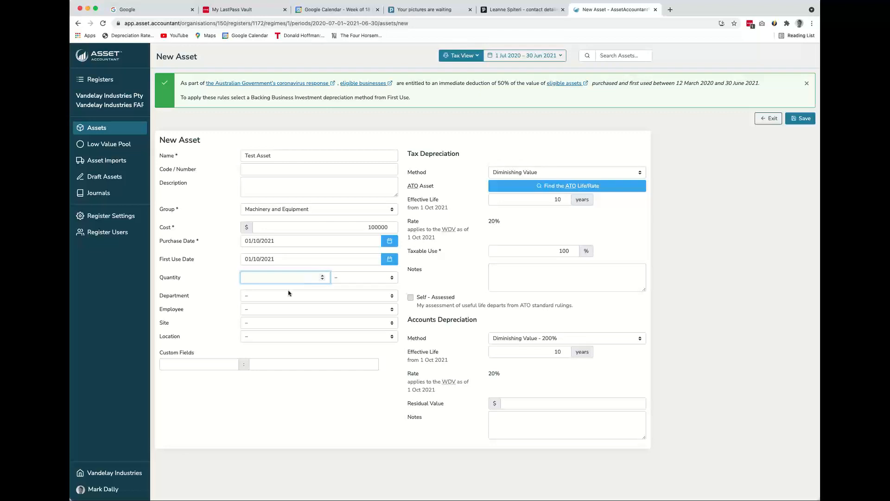
key("Tab")
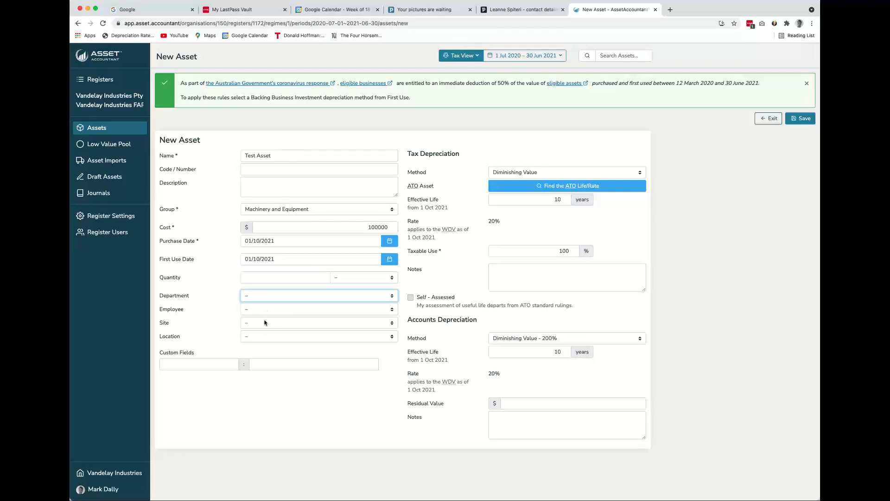
key("s")
key("Tab")
key("c")
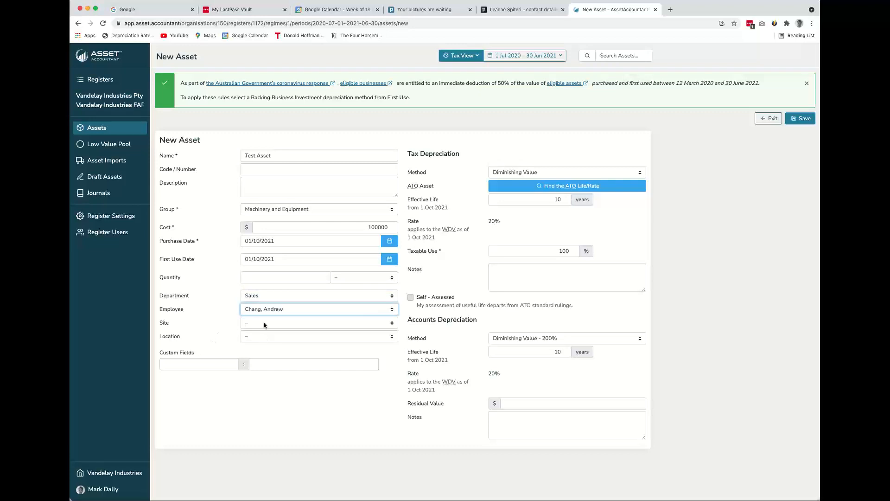
Set the new asset's site to 1 and its location to Brisbane
key("Tab")
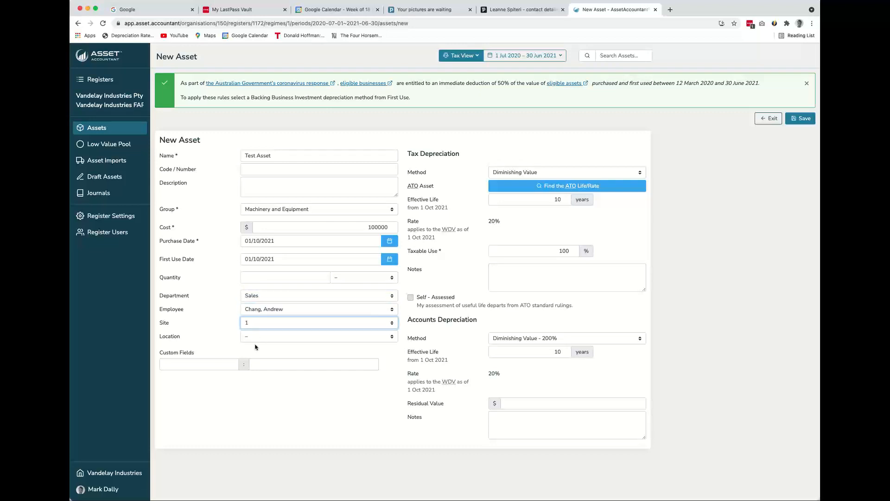
key("1")
key("Tab")
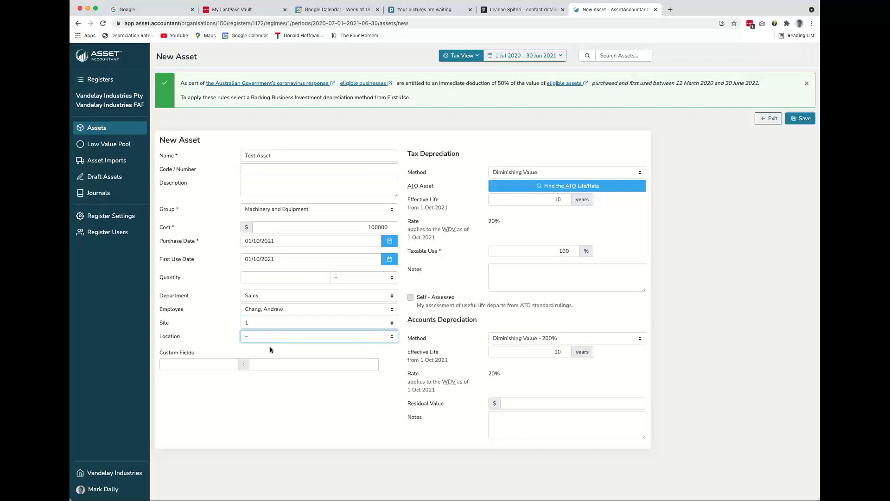
key("b")
Add a Serial Number custom field to the new asset with the value e434345345dfdf456
left_click(218, 364)
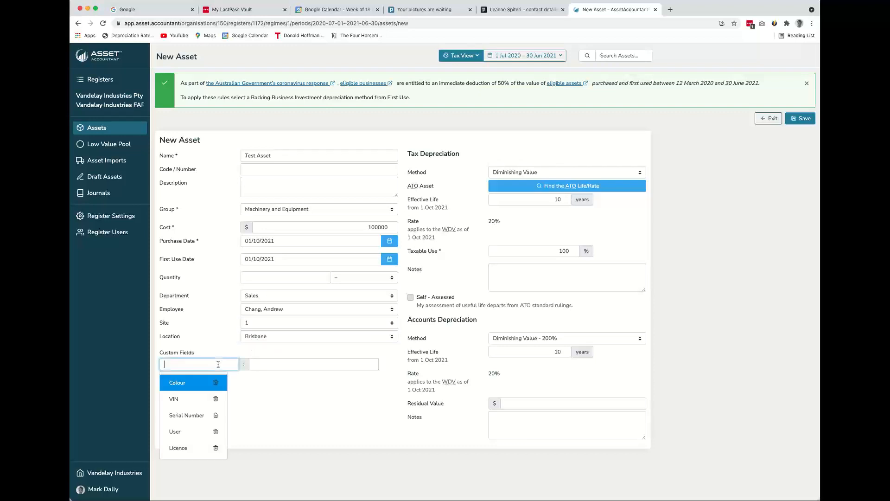
left_click(186, 415)
left_click(279, 363)
type("e434345345dfdf456")
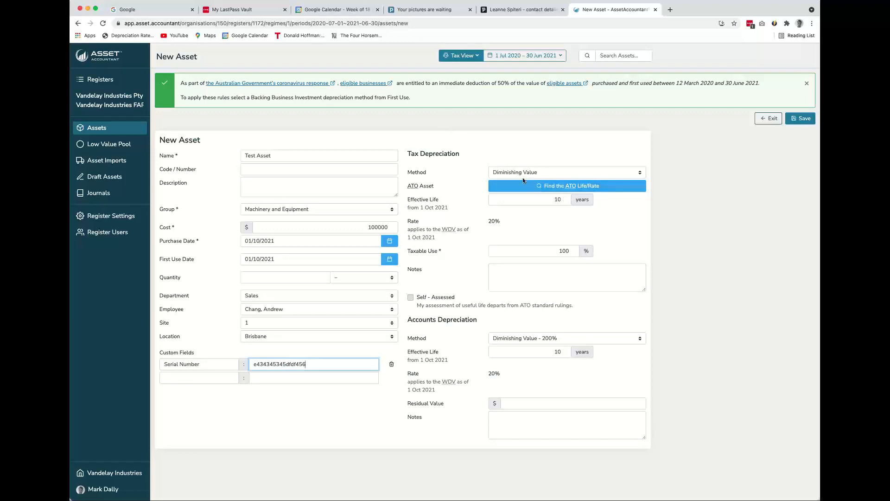
Set the accounts depreciation method to Prime Cost and search the ATO asset lives and rates for "press"
left_click(518, 339)
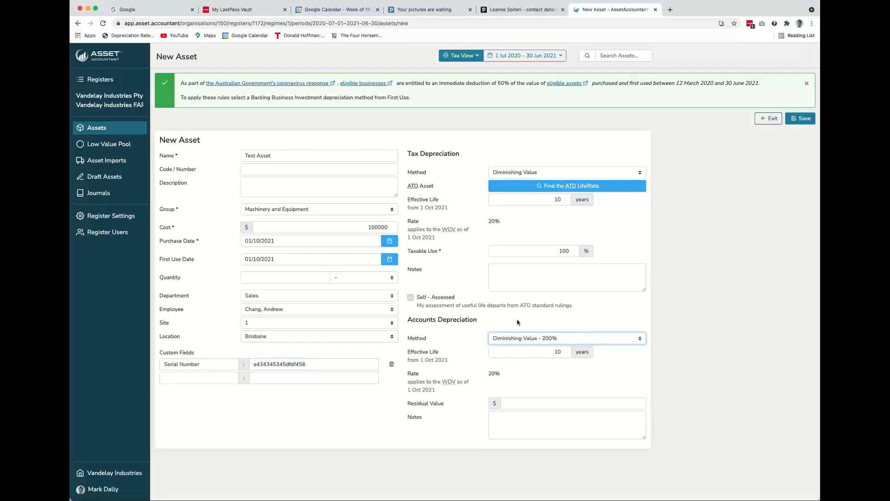
left_click(531, 315)
left_click(568, 185)
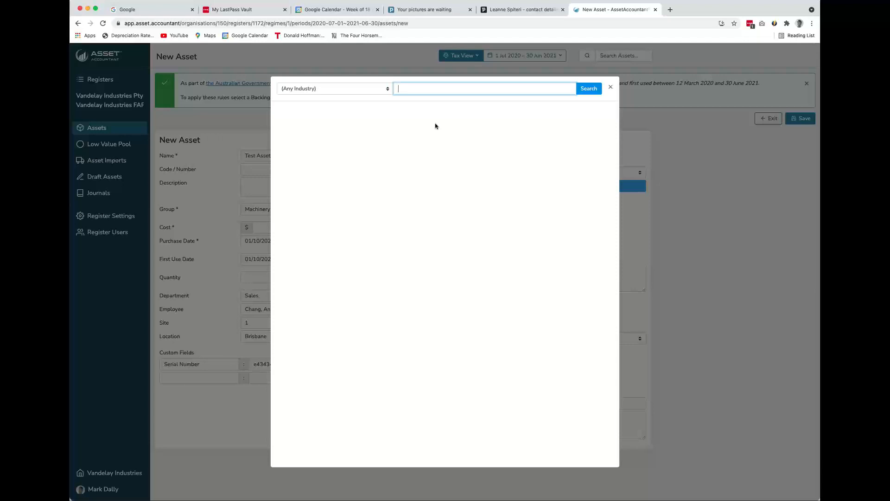
type("press")
left_click(589, 89)
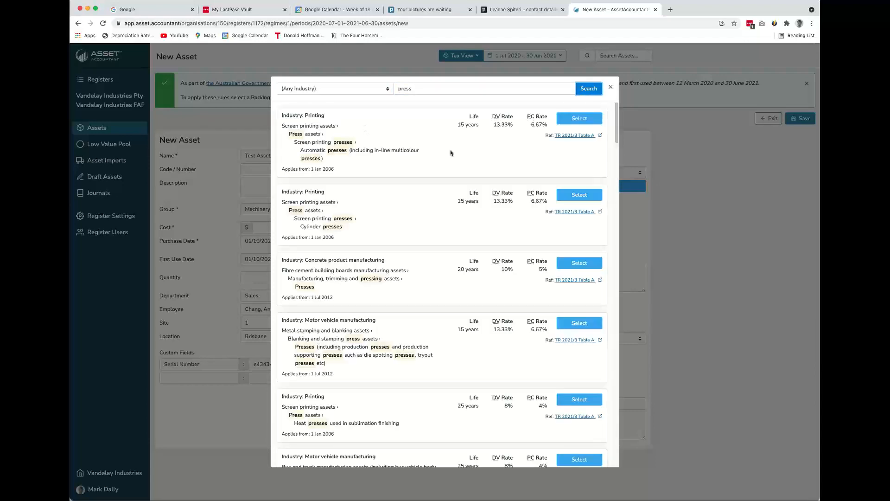
Check the TR 2021/3 Table A reference on the ATO site and assign Hydraulic presses as the ATO asset
scroll(451, 153, "down", 1)
scroll(451, 152, "up", 1)
scroll(517, 132, "down", 12)
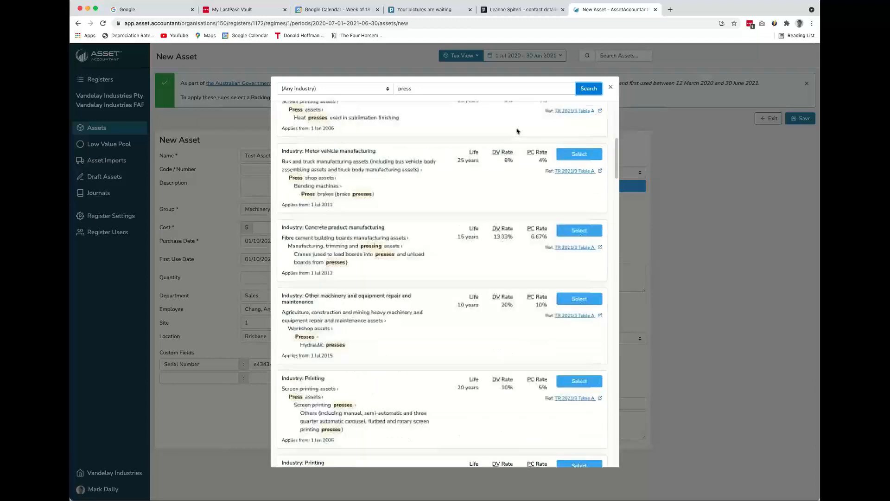
left_click(575, 216)
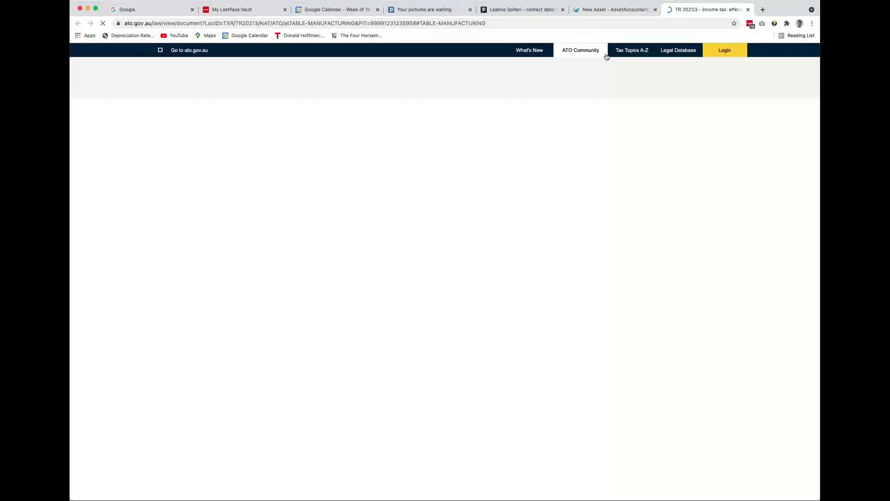
scroll(399, 192, "down", 15)
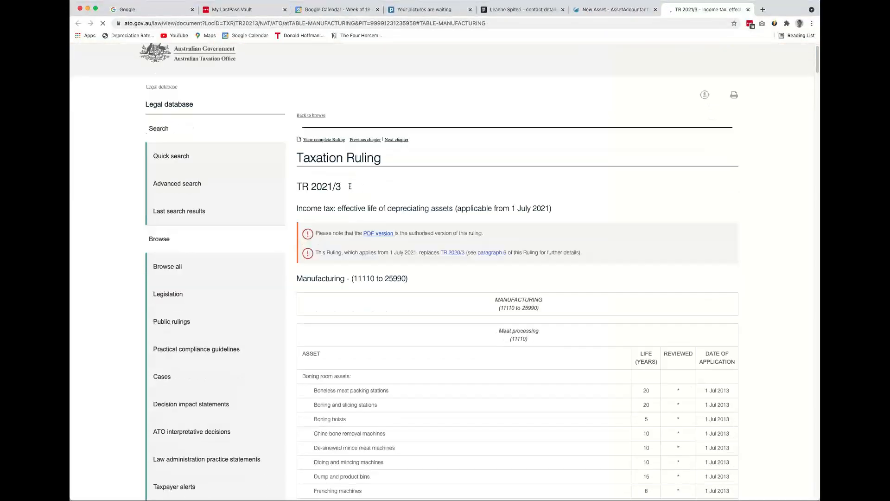
left_click(612, 10)
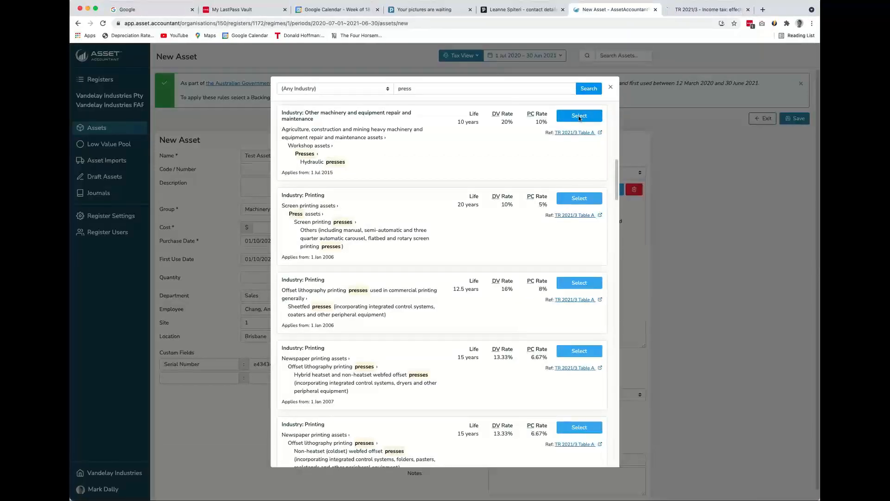
left_click(580, 116)
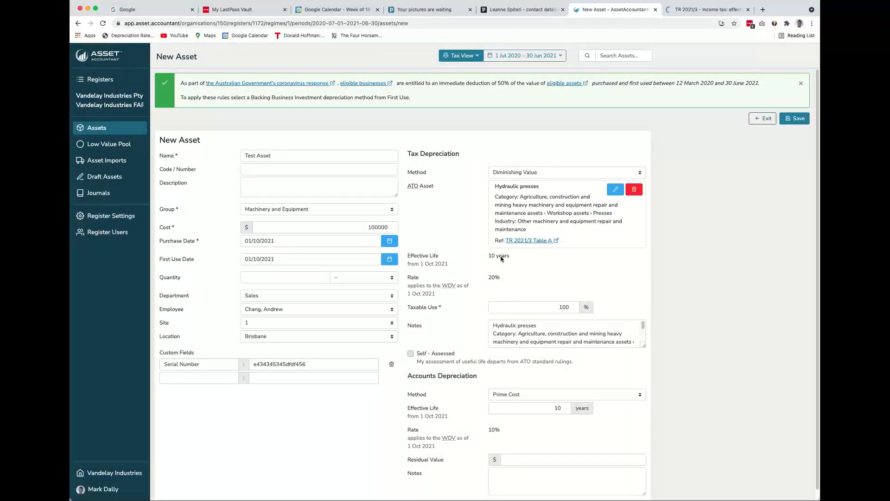
Check the new asset's taxable use and tax notes, keeping them as they are, and save the asset
double_click(564, 307)
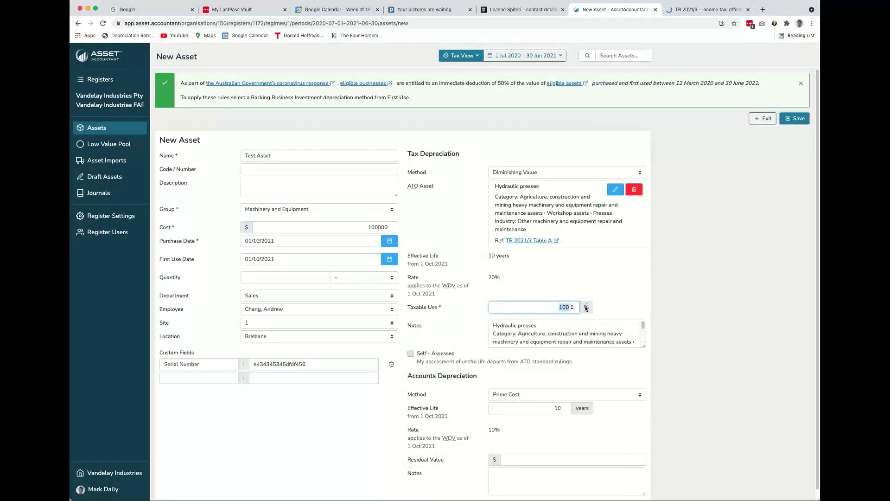
left_click(491, 325)
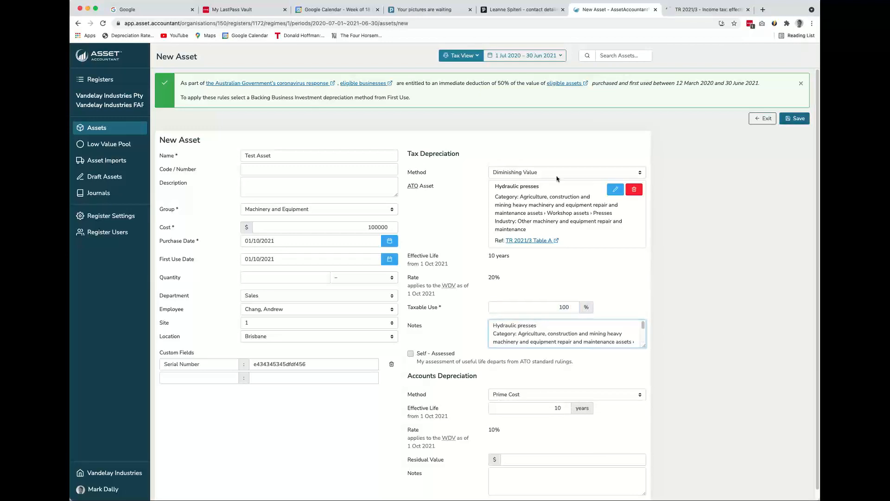
left_click(795, 119)
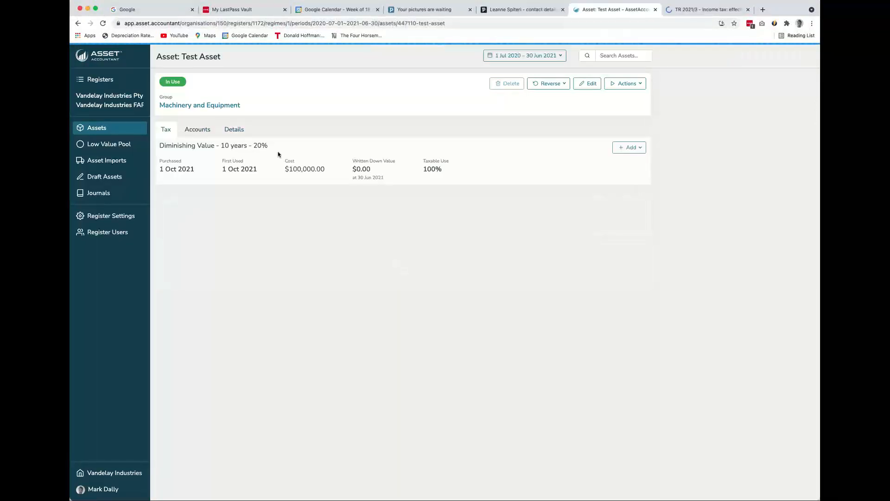
Review the saved asset's classifications, custom field and attachment options, and return to its tax transactions
left_click(236, 131)
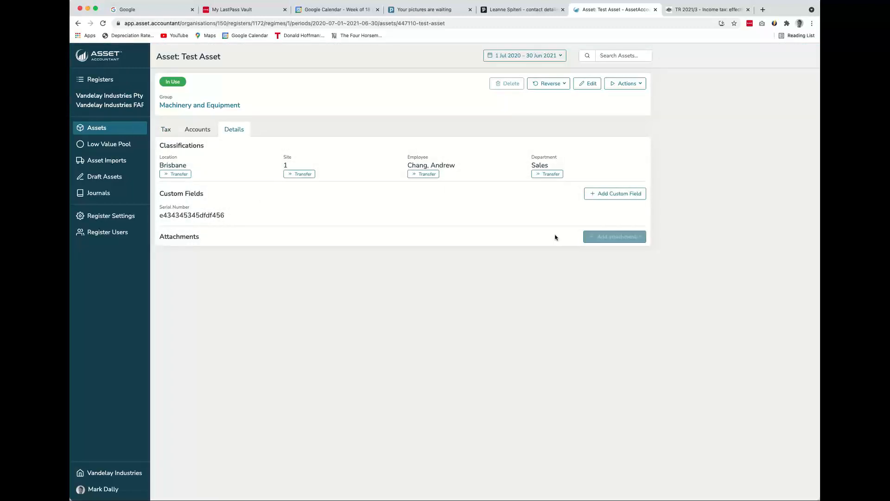
left_click(616, 238)
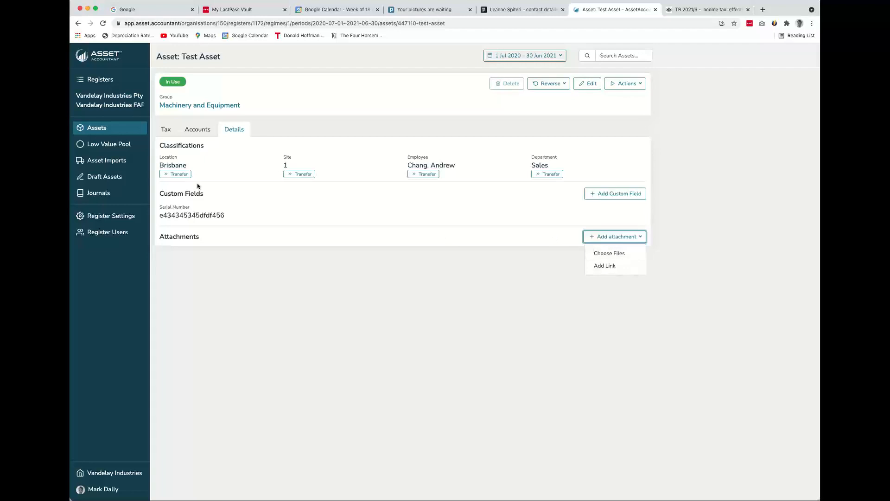
left_click(166, 130)
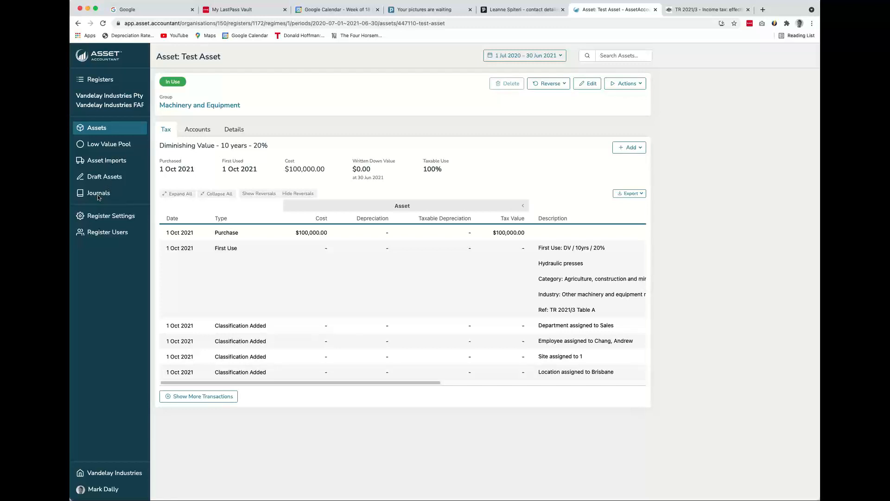
Review the register's accounting standard, pool options, Sage Intacct integration and classifications in its settings
left_click(97, 216)
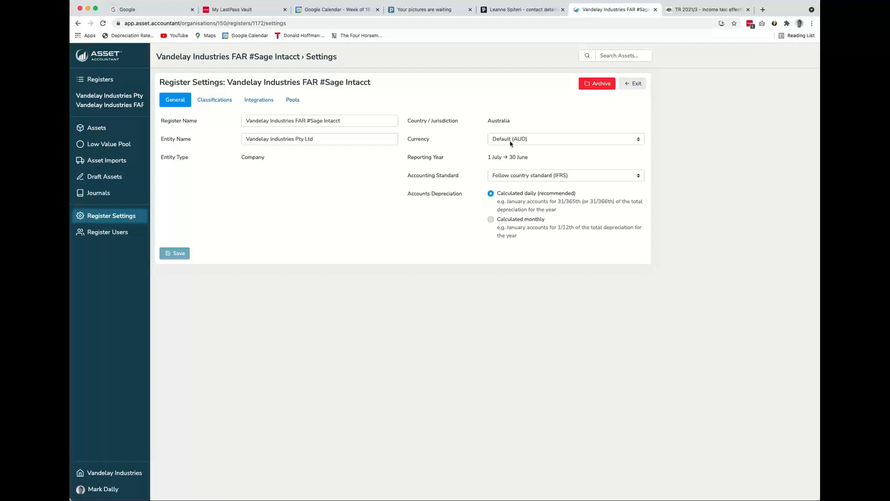
left_click(506, 175)
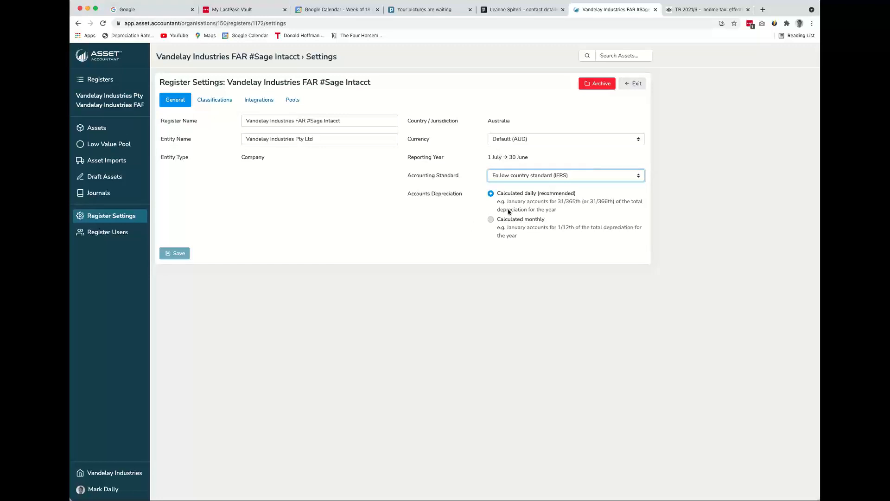
left_click(291, 102)
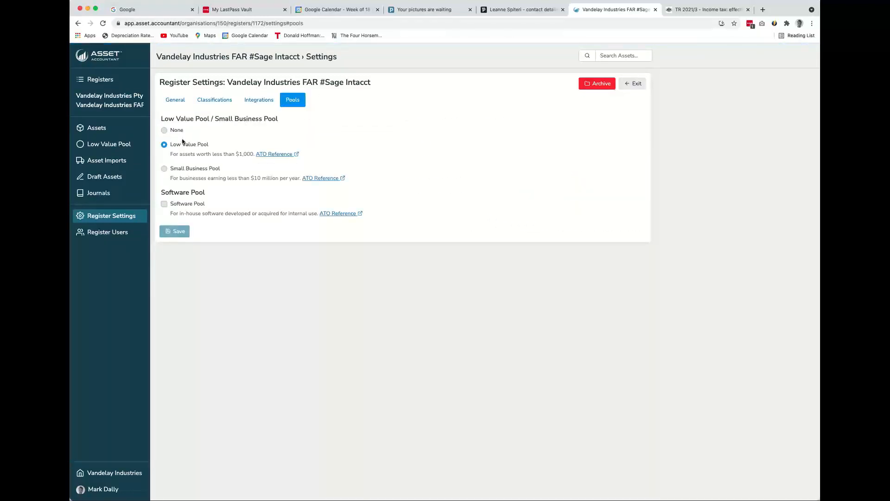
left_click(263, 105)
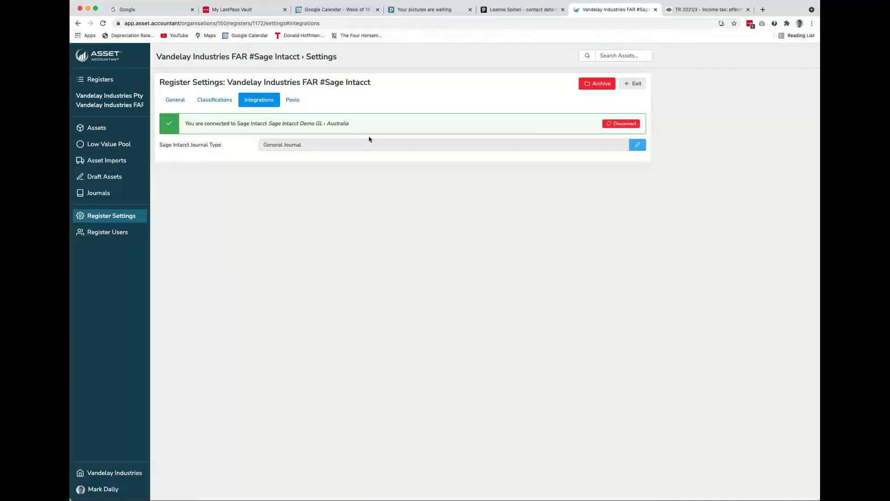
left_click(214, 100)
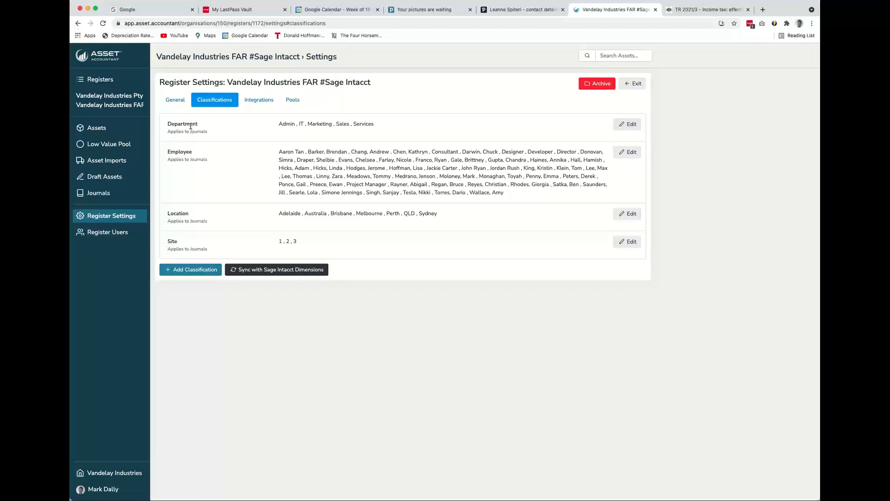
Review the Sage Intacct dimension sync as far as the Department values, close it without finishing and return to the general settings
left_click(325, 271)
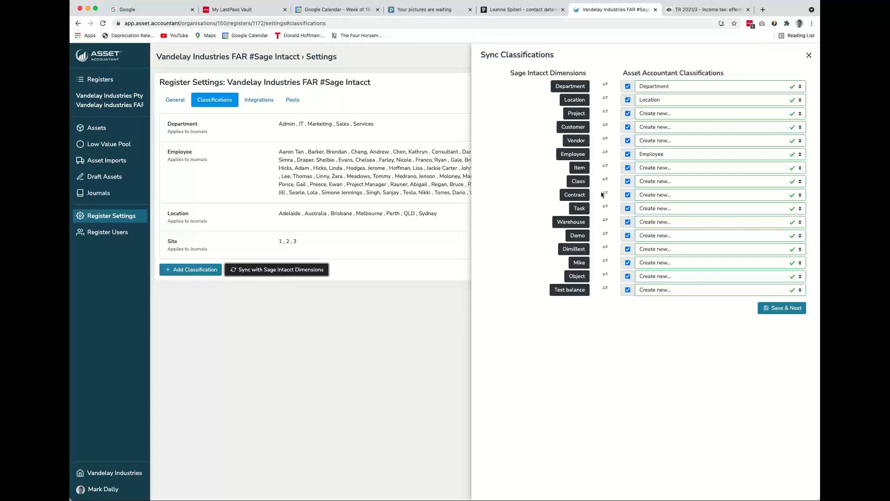
left_click(673, 226)
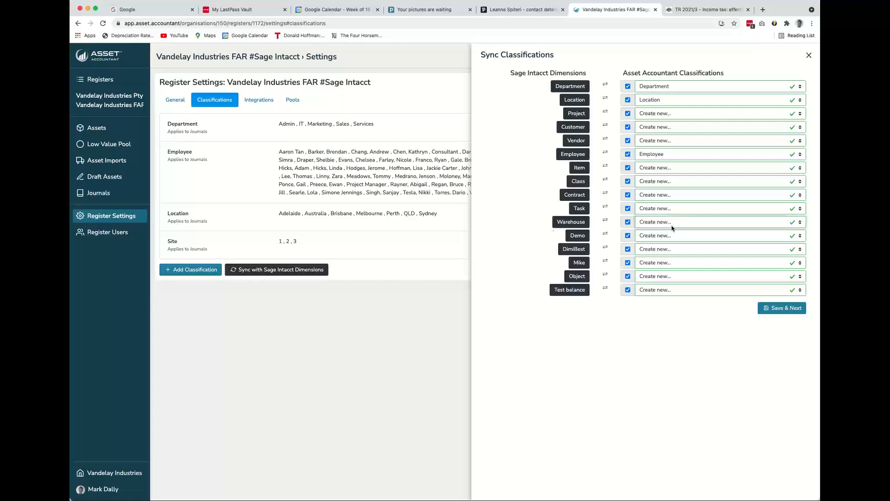
left_click(782, 308)
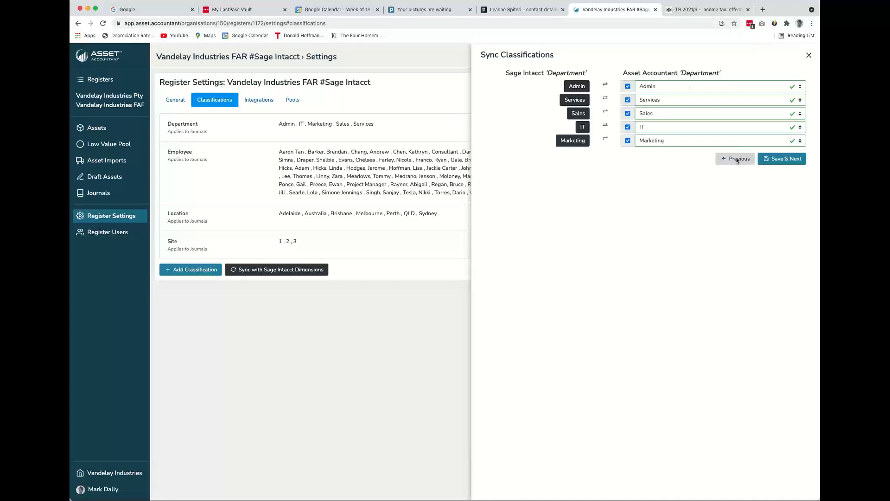
left_click(810, 56)
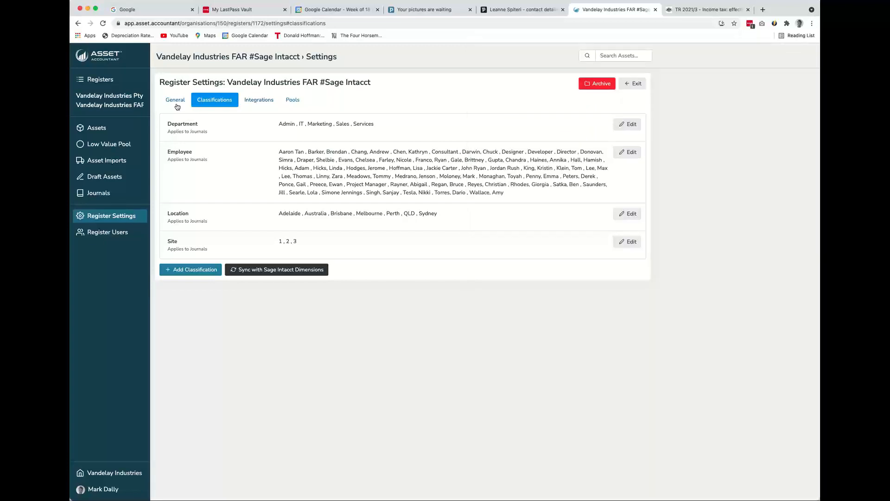
left_click(175, 106)
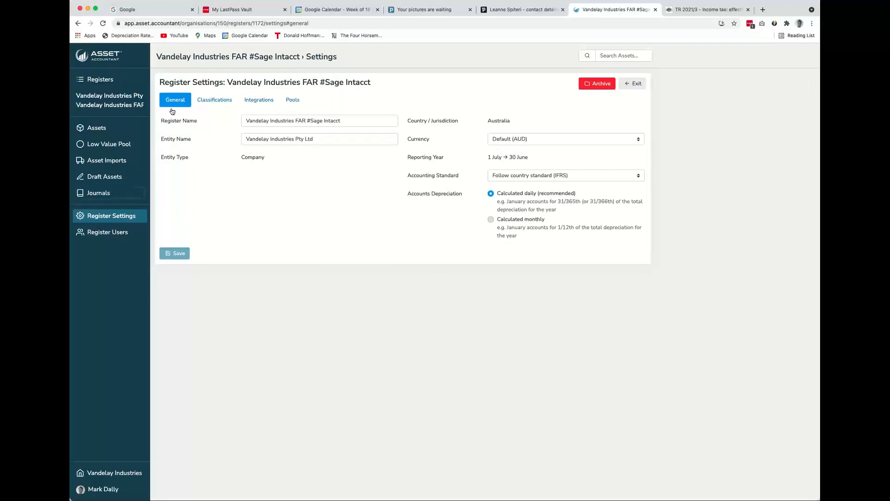
Create a journal dated 31/10/2021 with the description "AssetAccountant Movements for 31 Oct 2021"
left_click(116, 193)
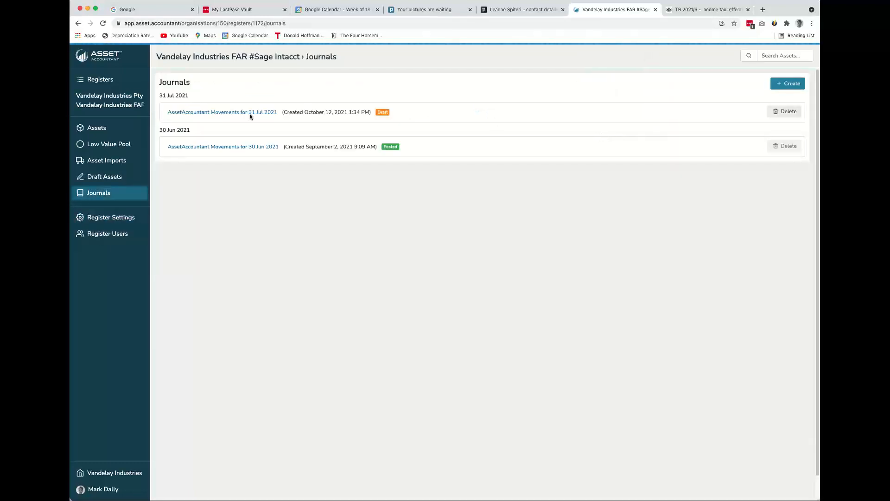
left_click(778, 86)
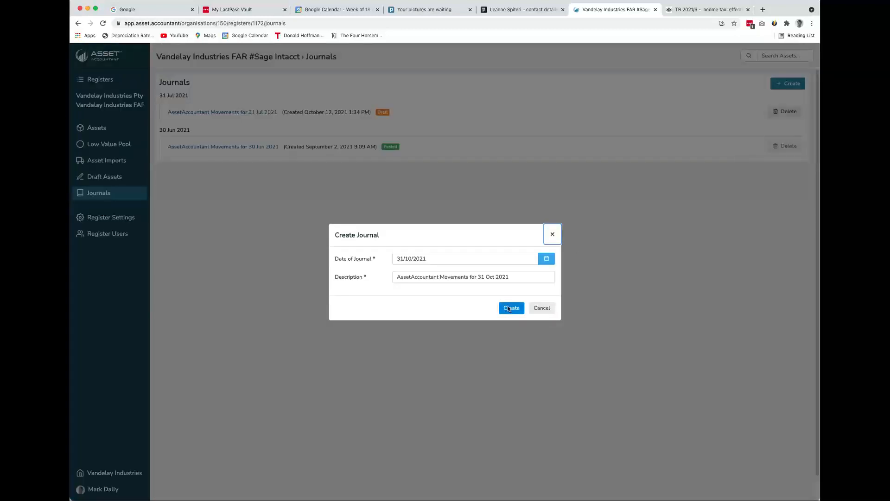
left_click(509, 309)
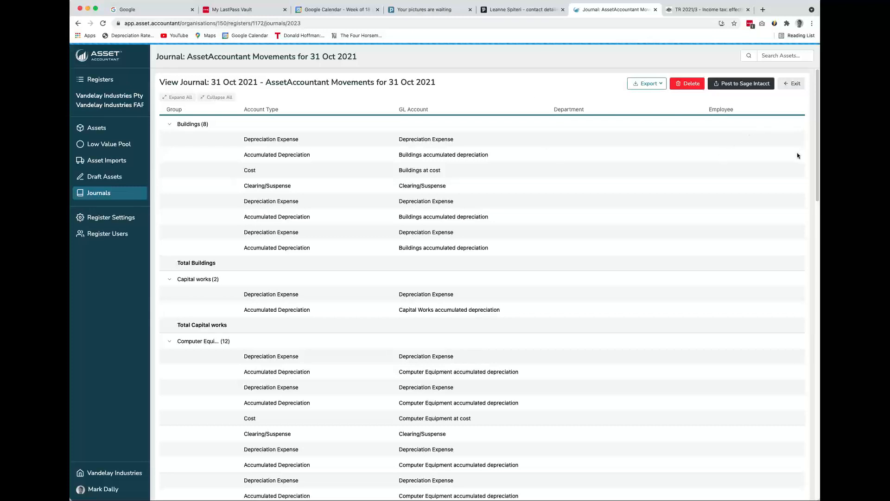
Collapse all groups of the October journal, try to expand the Buildings group and reload the journal page
left_click(249, 21)
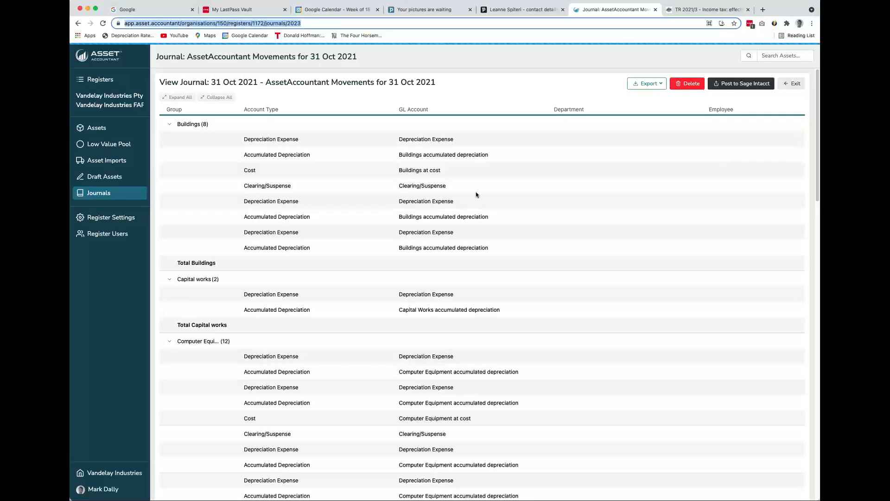
left_click(179, 101)
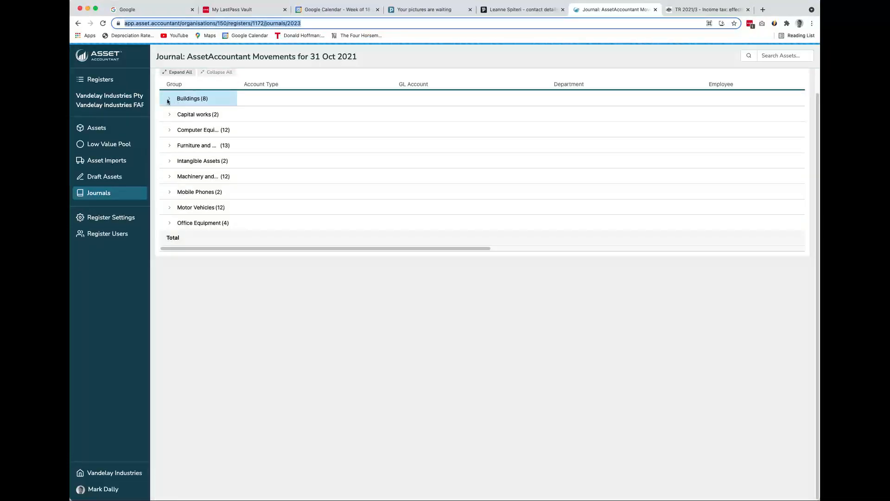
left_click(169, 101)
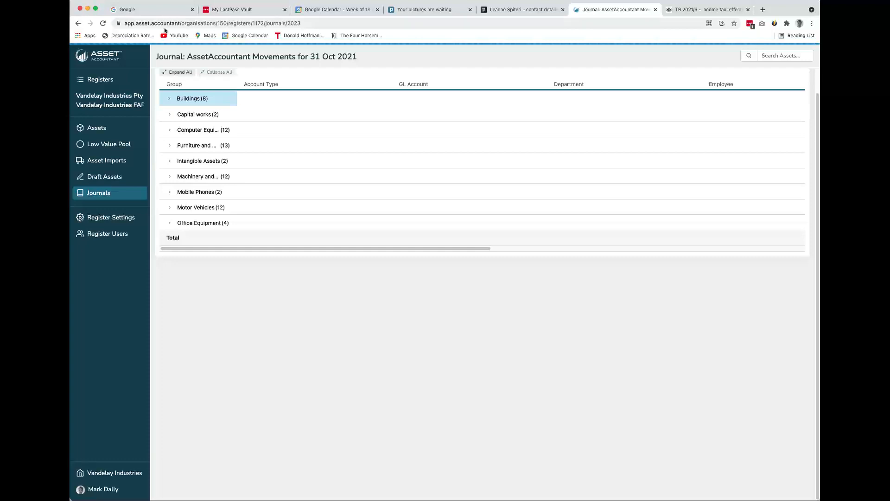
left_click(103, 23)
left_click(113, 24)
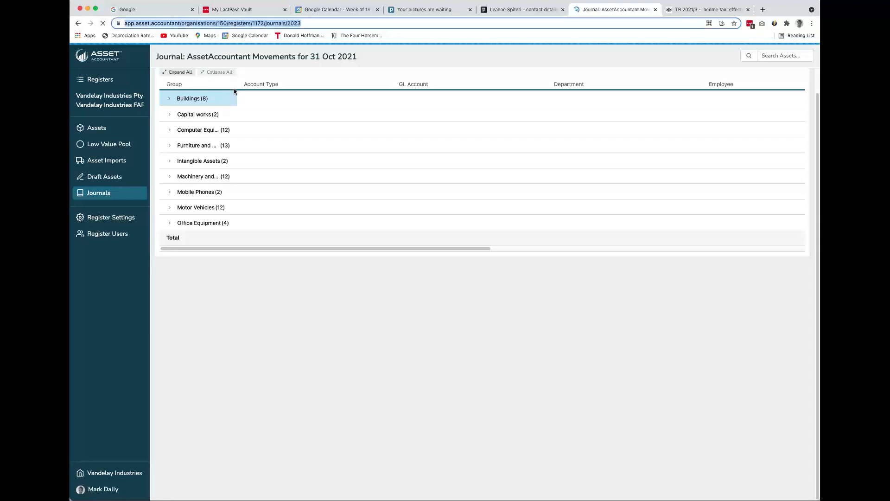
Review the October journal's entries down to the Total row and try to bring its remaining columns into view
left_click(235, 92)
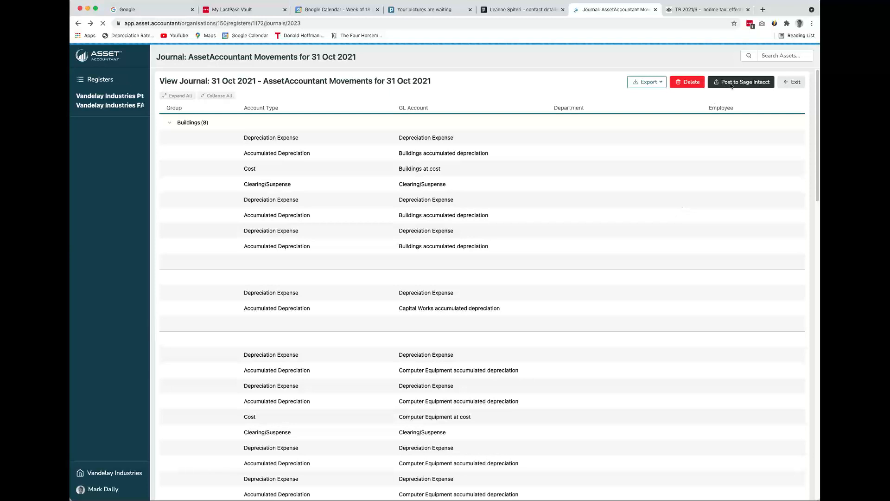
scroll(705, 93, "down", 20)
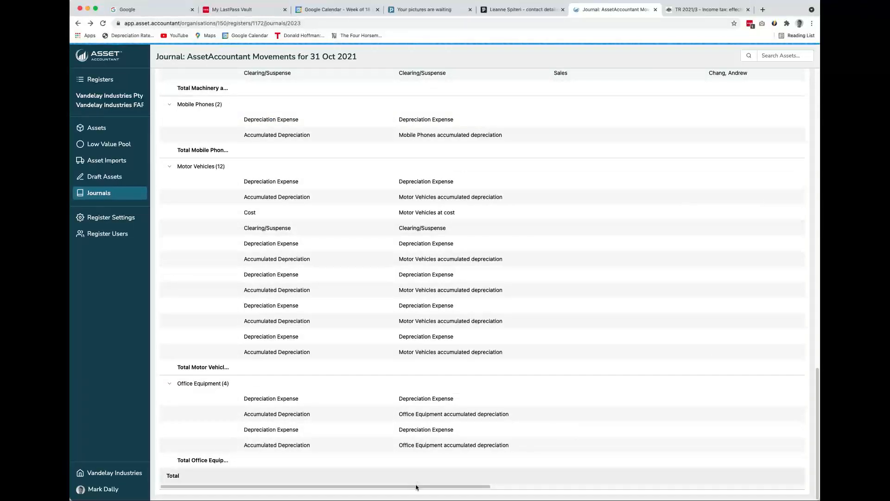
left_click_drag(483, 487, 350, 474)
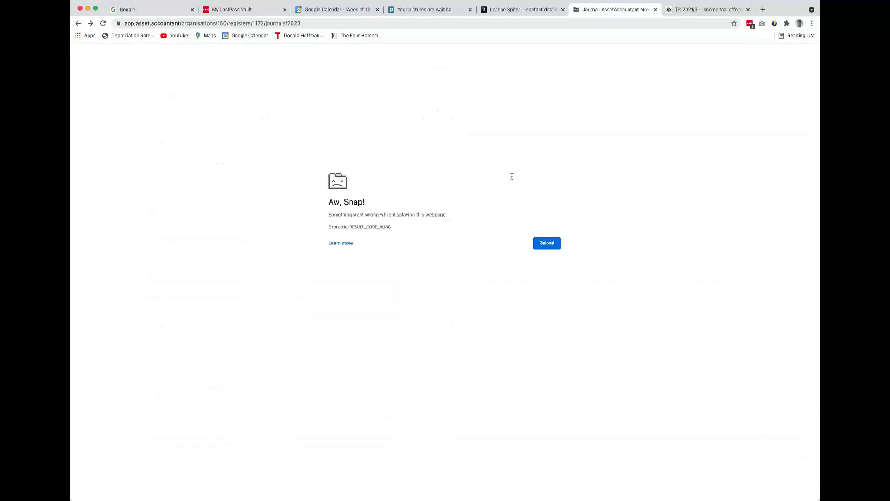
Shorten the journal page's address to app.asset.accountant/organisations/, load it and open the Vandelay Industries FAR #Sage Intacct register
left_click(208, 23)
left_click(253, 23)
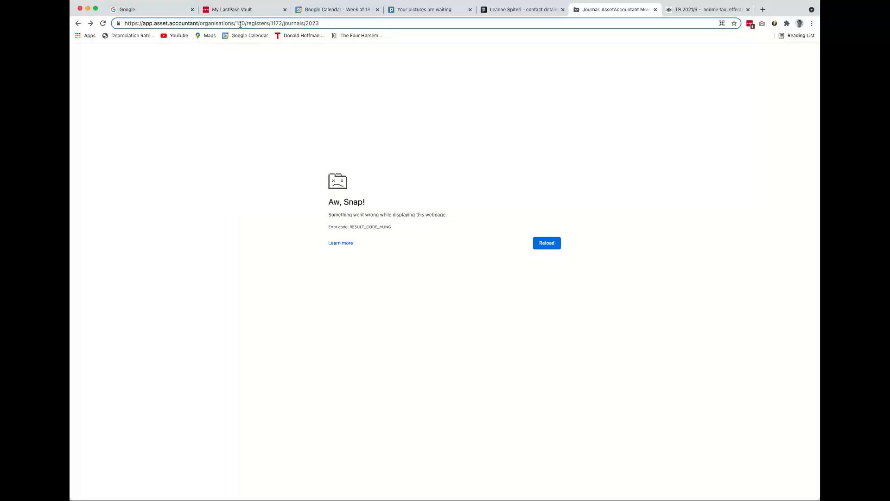
left_click_drag(237, 23, 464, 30)
key("BackSpace")
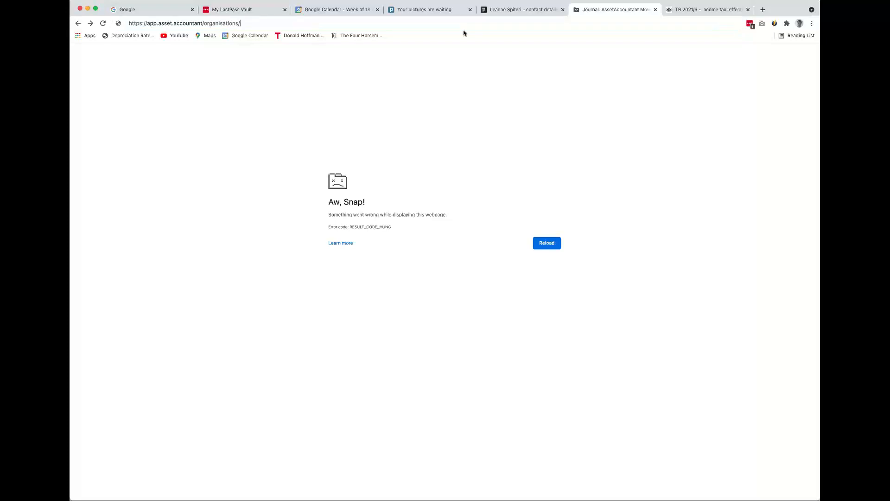
key("Return")
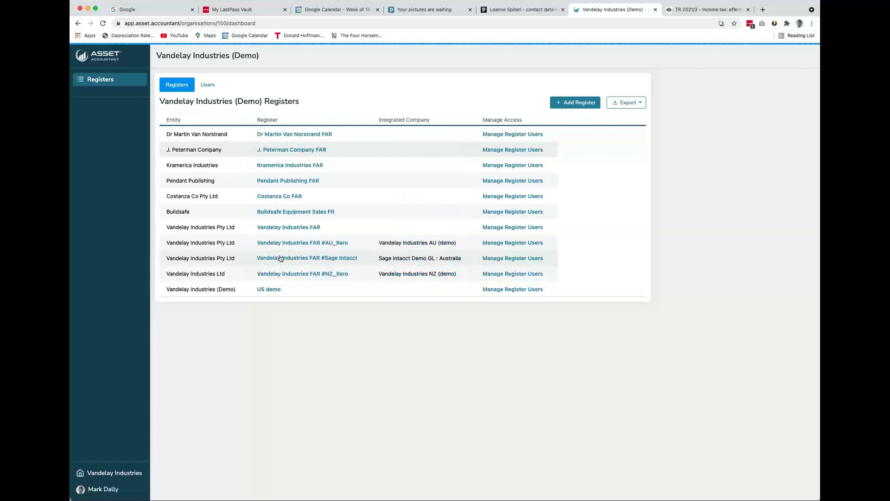
left_click(282, 258)
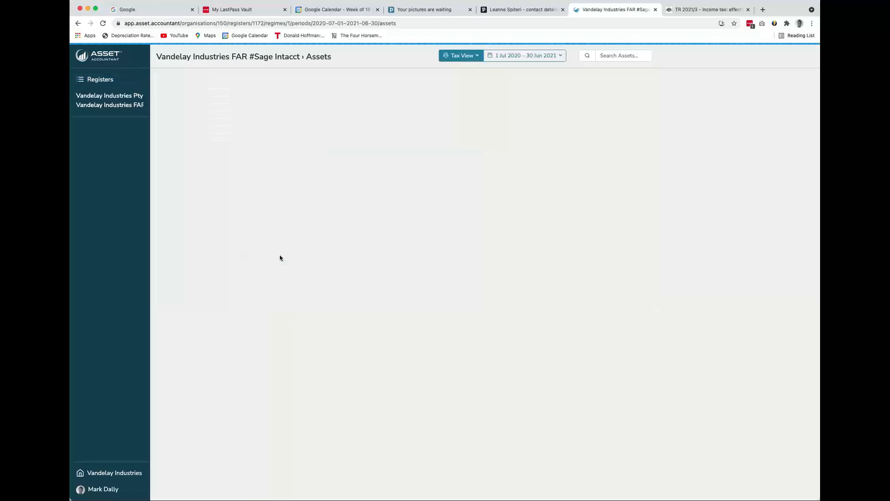